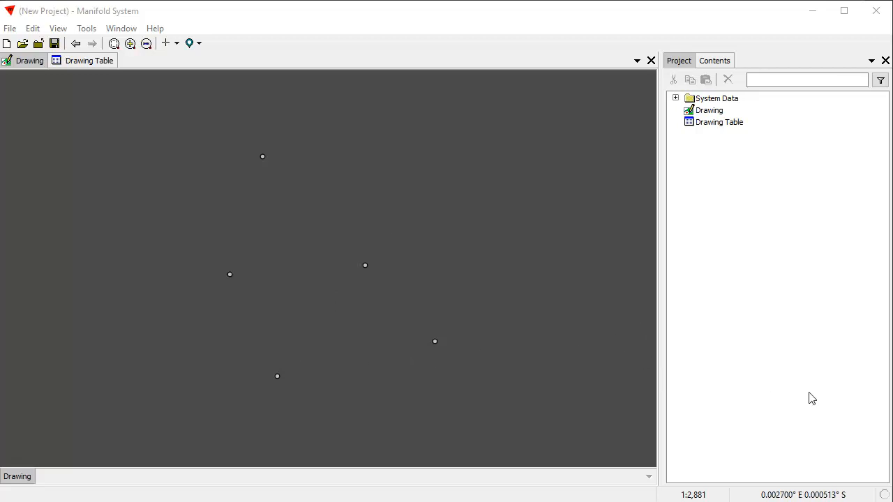
- Review the drawing's table, and float the Contents pane showing the drawing's style settings
{"action": "left_click", "coordinate": [79, 60]}
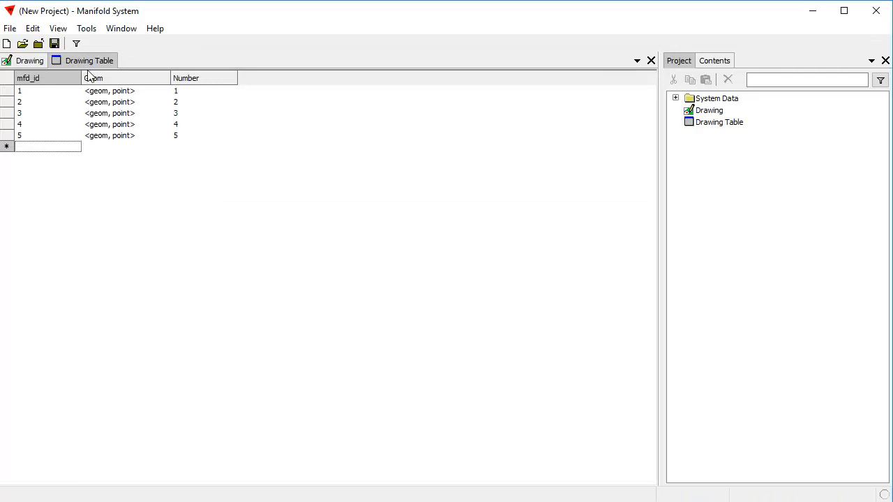
{"action": "left_click", "coordinate": [29, 61]}
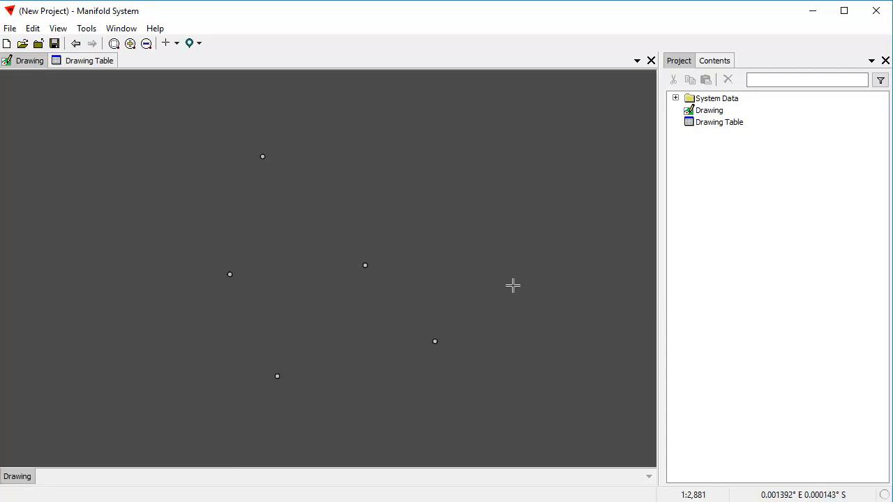
{"action": "left_click", "coordinate": [725, 63]}
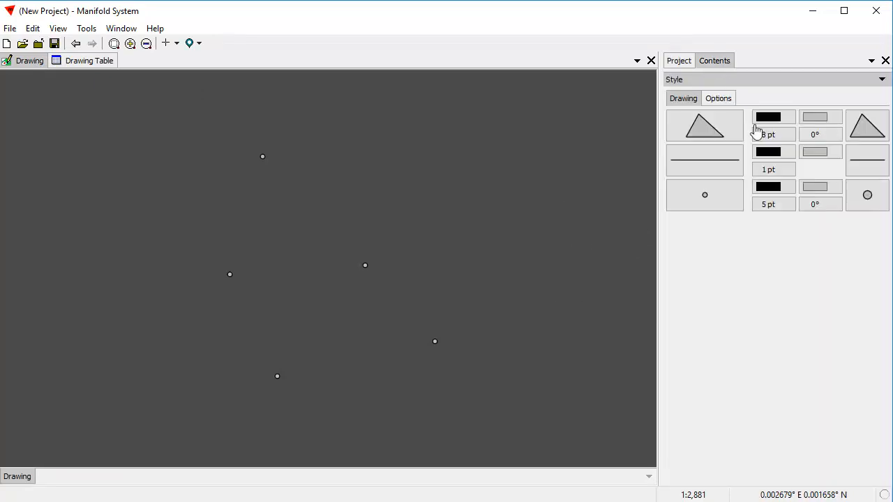
{"action": "double_click", "coordinate": [721, 60]}
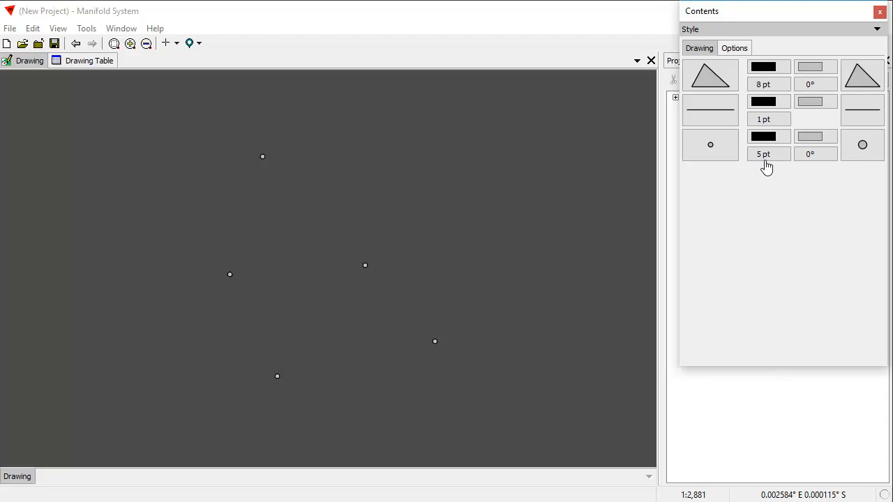
- Set the point fill color to bright green and the point size to 20 pt
{"action": "left_click", "coordinate": [814, 138]}
{"action": "left_click", "coordinate": [857, 172]}
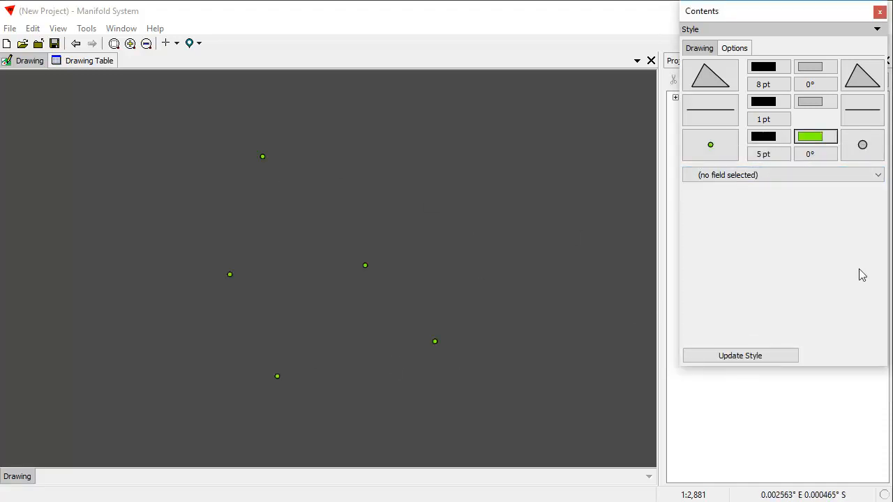
{"action": "left_click", "coordinate": [771, 156]}
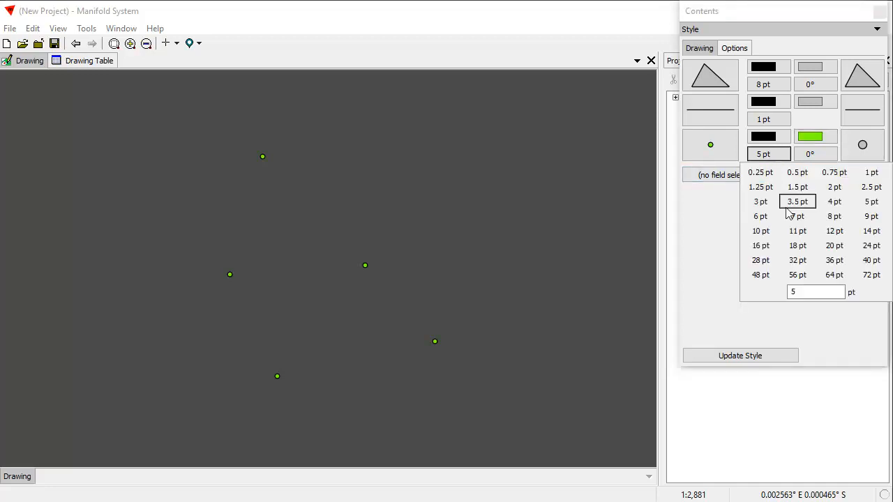
{"action": "left_click", "coordinate": [834, 247]}
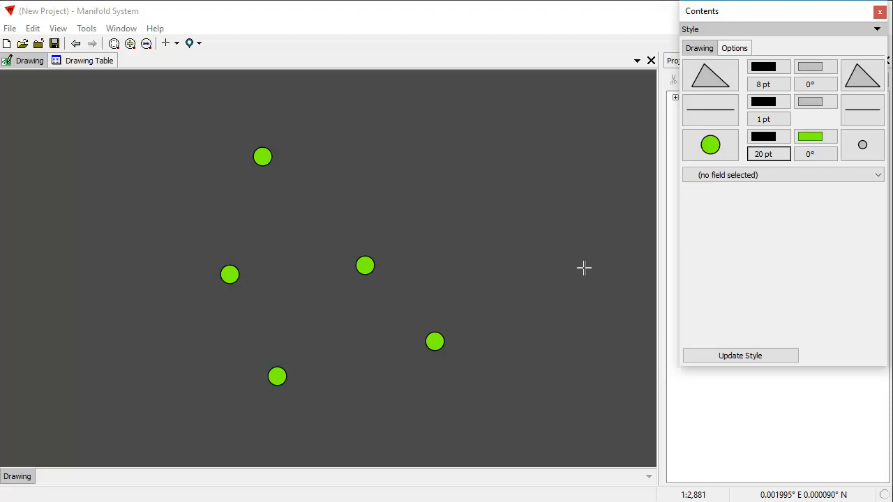
- Set the point size to 5 pt, try 36 pt, and restore 5 pt
{"action": "left_click", "coordinate": [771, 155]}
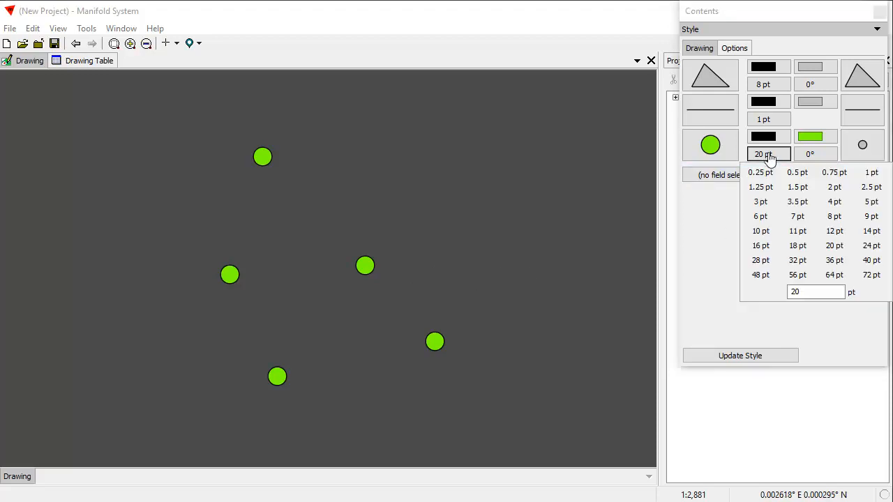
{"action": "left_click", "coordinate": [871, 203]}
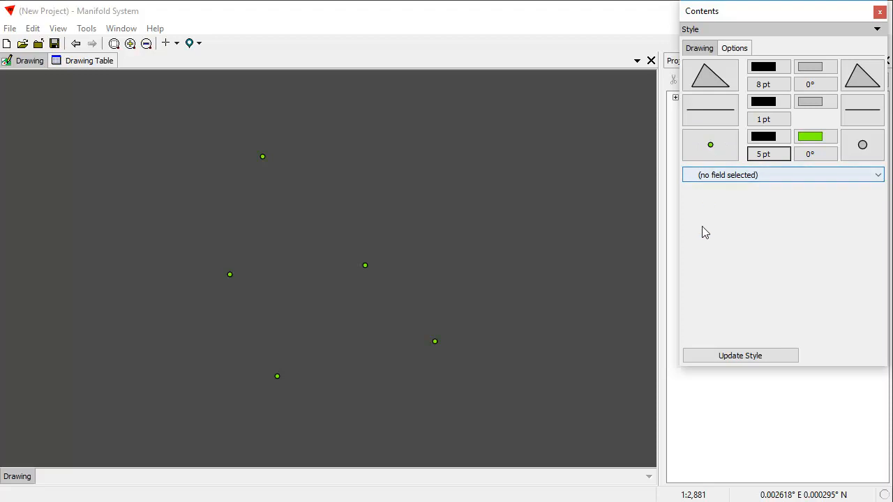
{"action": "left_click", "coordinate": [768, 154]}
{"action": "left_click", "coordinate": [834, 262]}
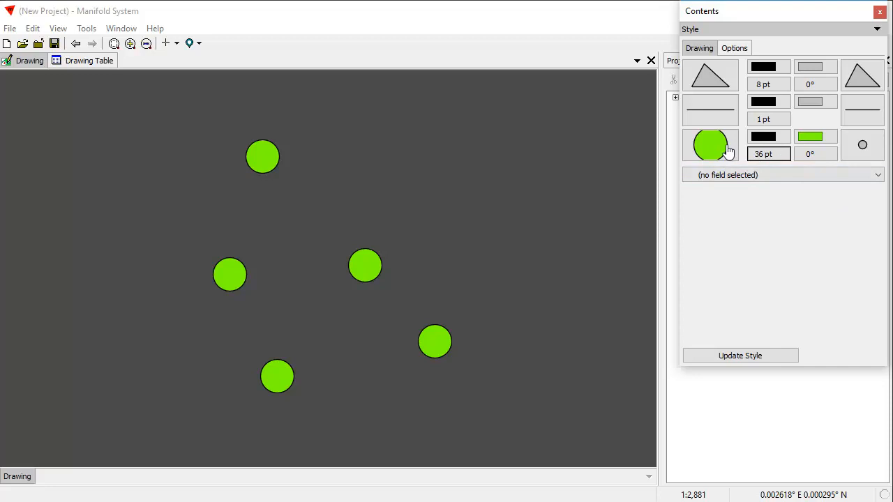
{"action": "left_click", "coordinate": [770, 153]}
{"action": "left_click", "coordinate": [872, 203]}
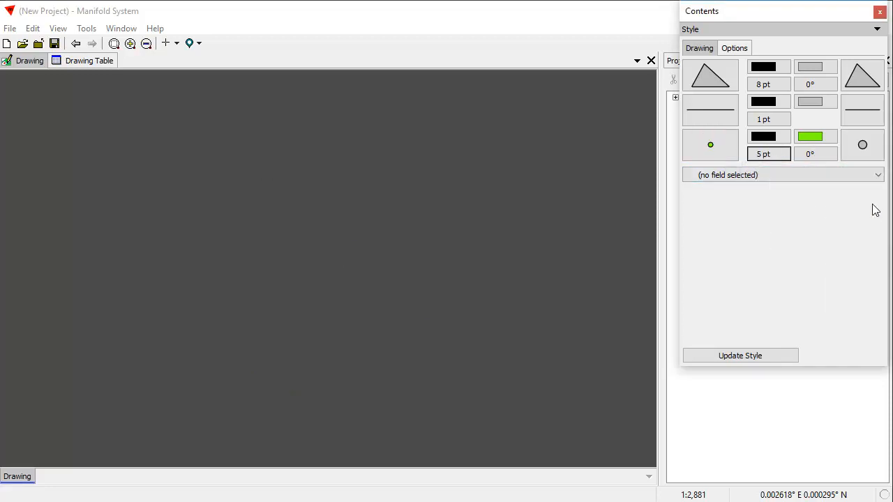
- Change the point fill color to a very light gray, and replace it with a medium gray
{"action": "left_click", "coordinate": [812, 140]}
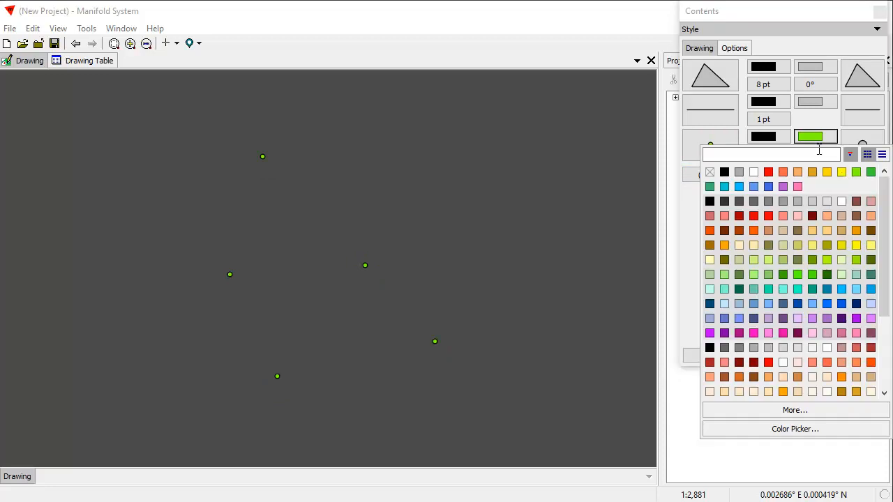
{"action": "left_click", "coordinate": [829, 205]}
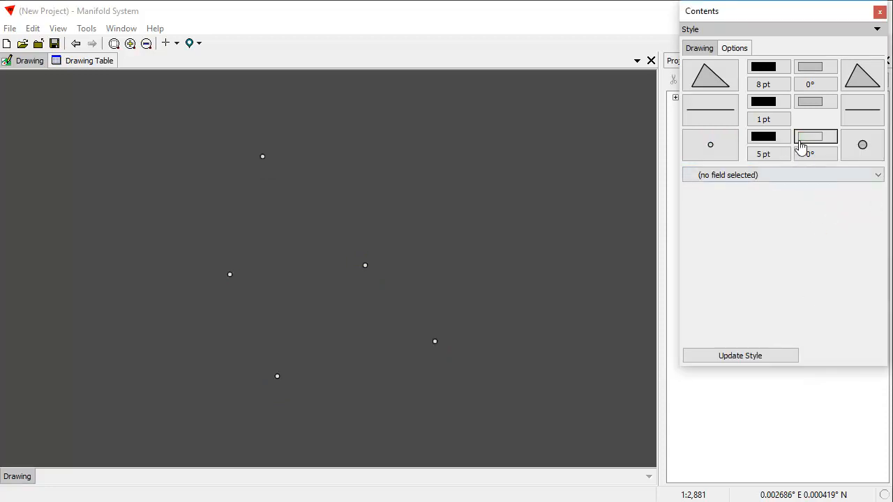
{"action": "left_click", "coordinate": [811, 140]}
{"action": "left_click", "coordinate": [811, 201]}
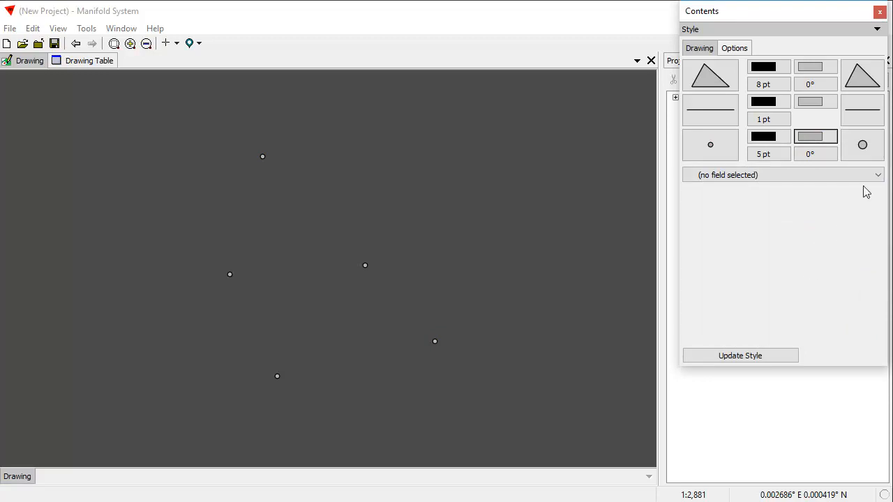
- Browse the point symbols as a grid and as a list, search for "fire", and apply the Fire Extinguisher symbol
{"action": "left_click", "coordinate": [859, 146]}
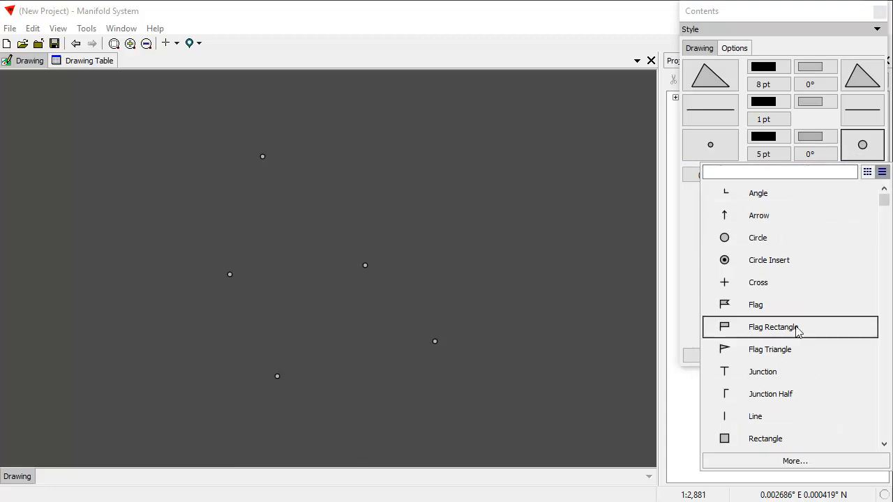
{"action": "left_click", "coordinate": [867, 171]}
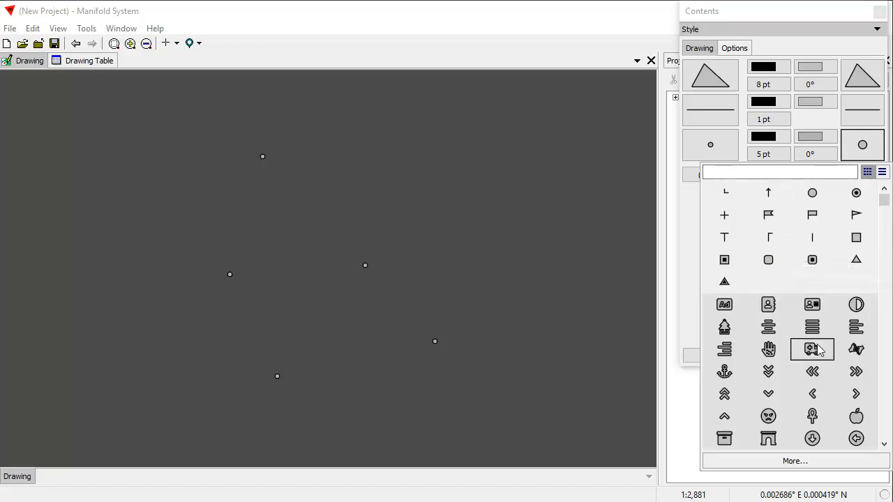
{"action": "left_click_drag", "start_coordinate": [884, 204], "coordinate": [877, 187]}
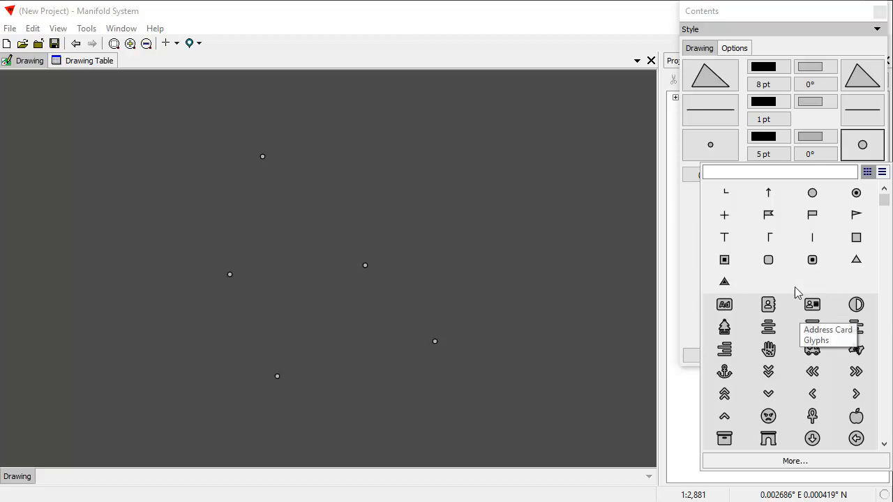
{"action": "left_click", "coordinate": [882, 173]}
{"action": "left_click", "coordinate": [762, 172]}
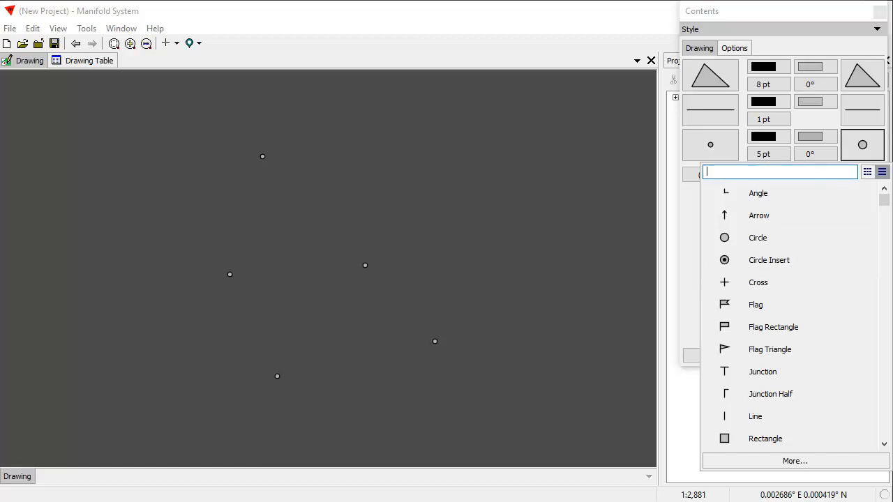
{"action": "type", "text": "file"}
{"action": "key", "text": "BackSpace"}
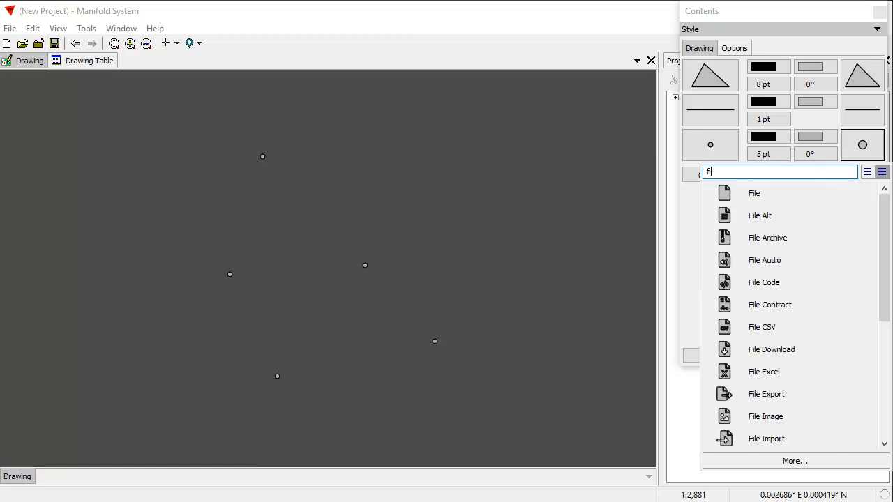
{"action": "key", "text": "BackSpace"}
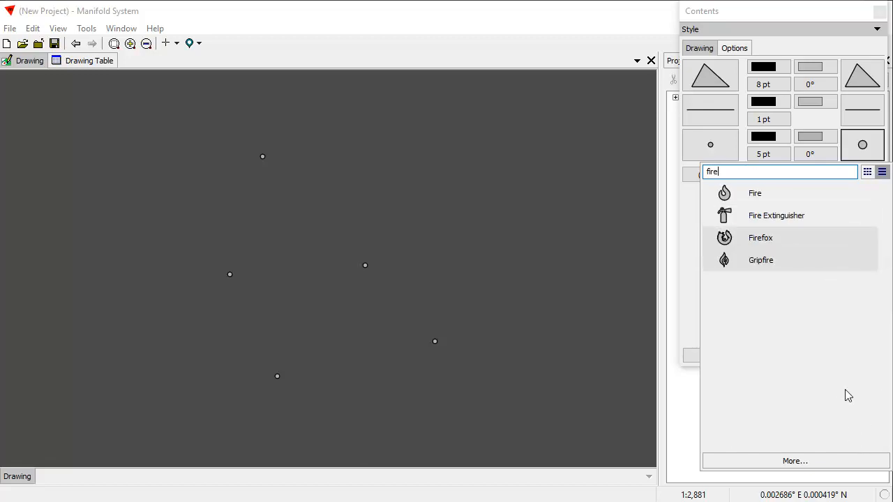
{"action": "left_click", "coordinate": [798, 218]}
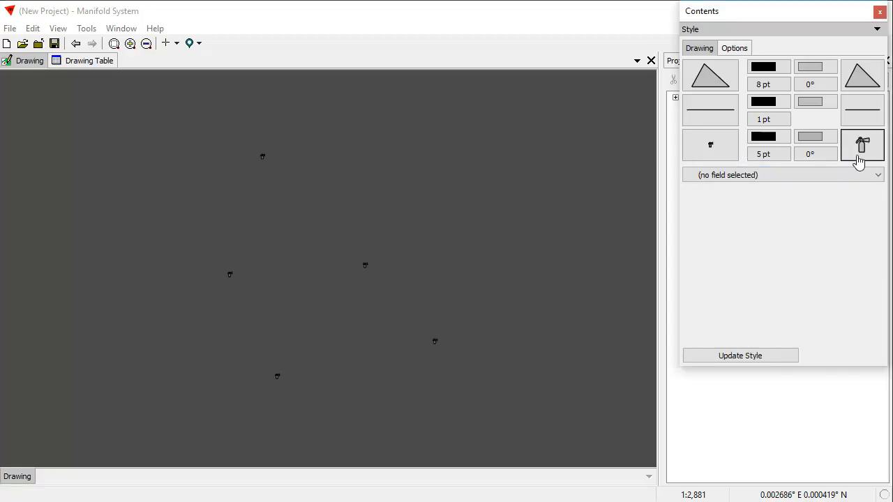
- Set the point symbol size to 40 pt and its stroke color to red
{"action": "left_click", "coordinate": [766, 155]}
{"action": "left_click", "coordinate": [880, 261]}
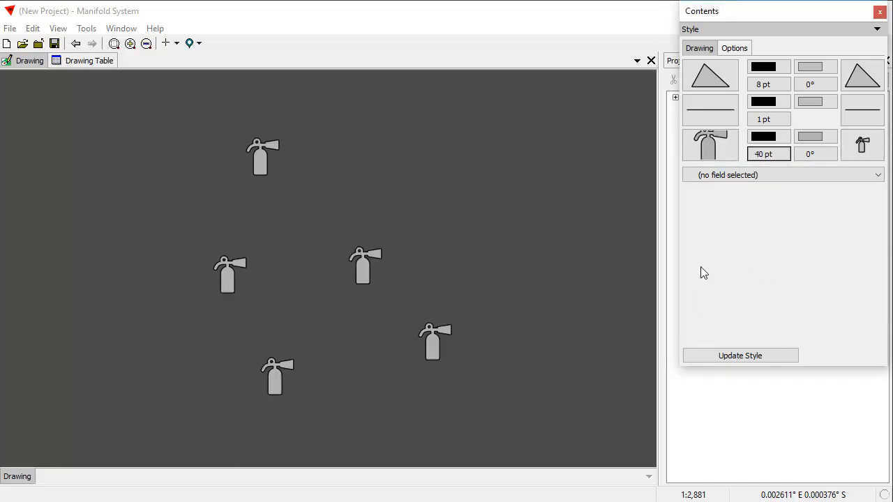
{"action": "left_click", "coordinate": [762, 139]}
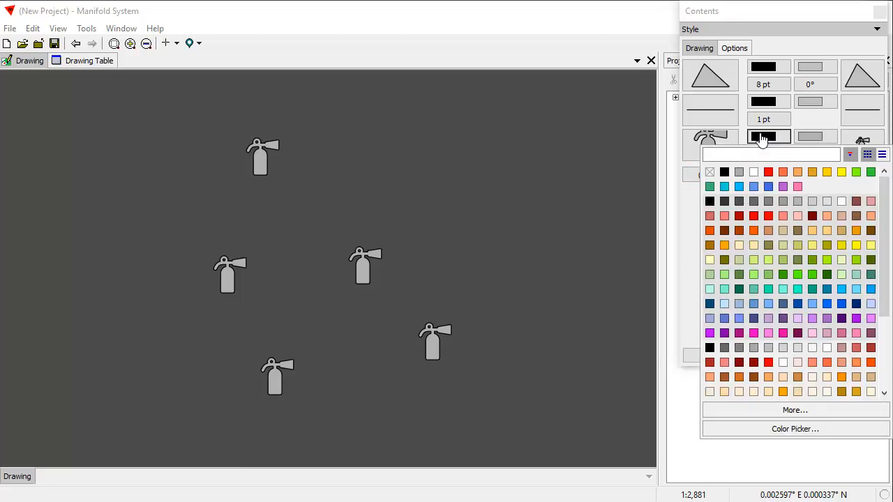
{"action": "left_click", "coordinate": [769, 171]}
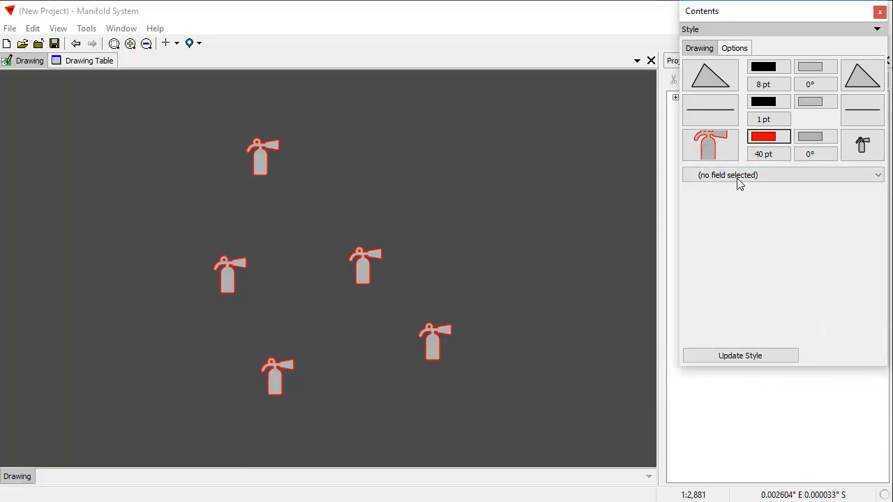
- Set the point symbol's fill color to black and its rotation to 15°
{"action": "left_click", "coordinate": [816, 141]}
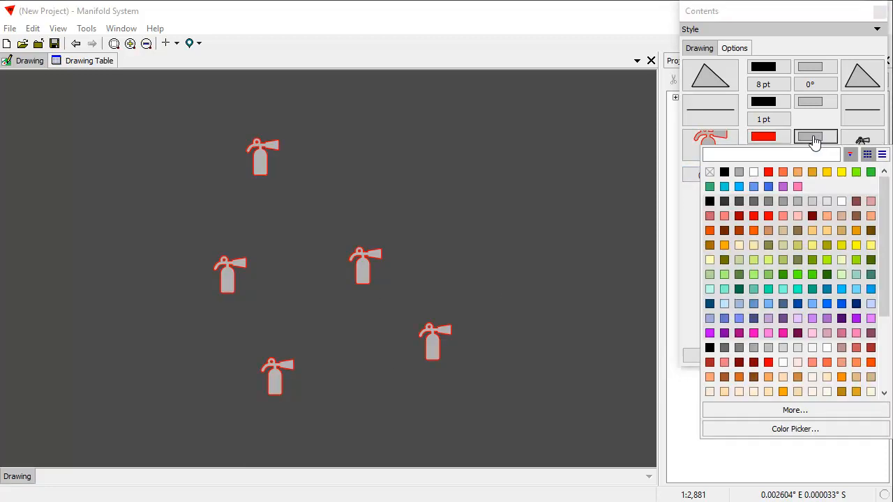
{"action": "left_click", "coordinate": [721, 170]}
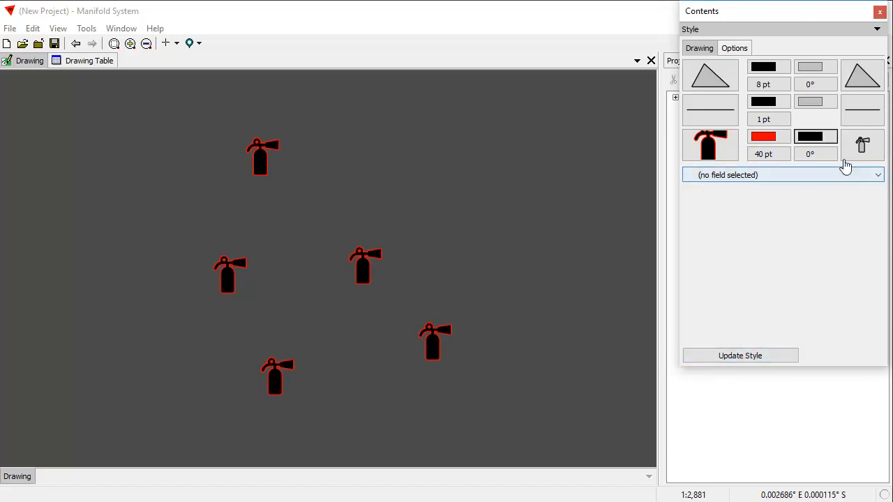
{"action": "left_click", "coordinate": [804, 154]}
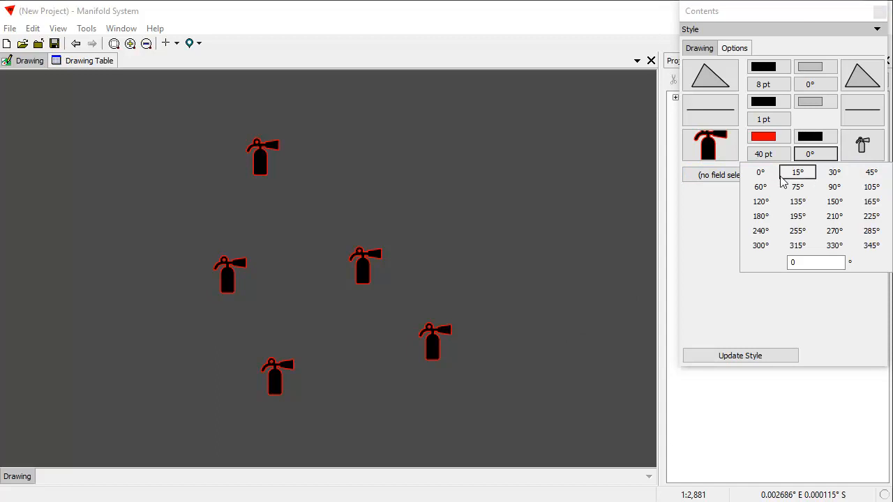
{"action": "left_click", "coordinate": [802, 178]}
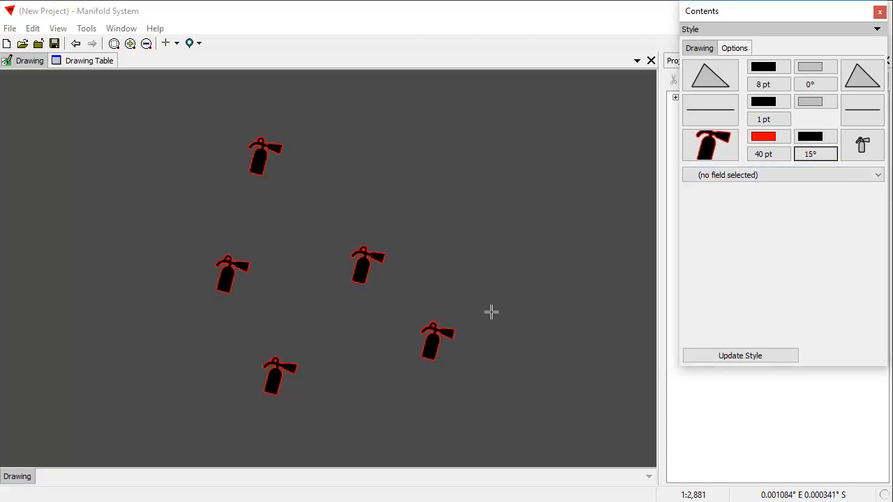
- Open the full Symbol settings for the point symbol
{"action": "left_click", "coordinate": [852, 159]}
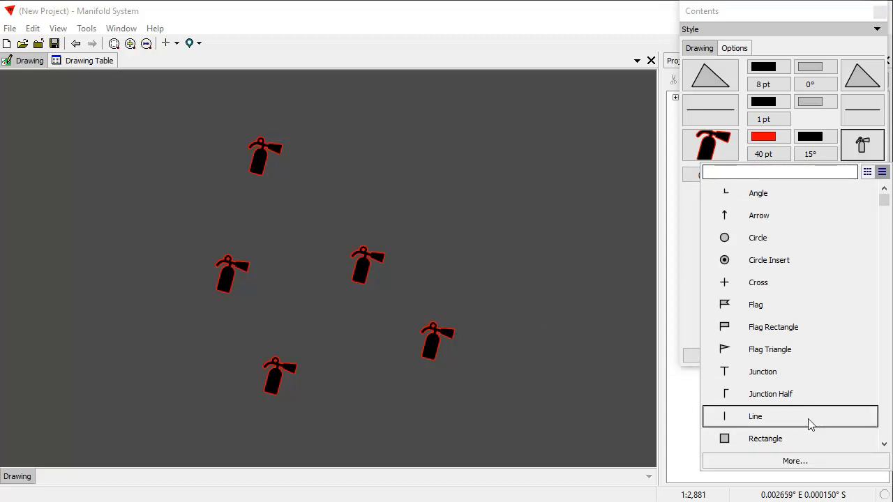
{"action": "left_click", "coordinate": [795, 461]}
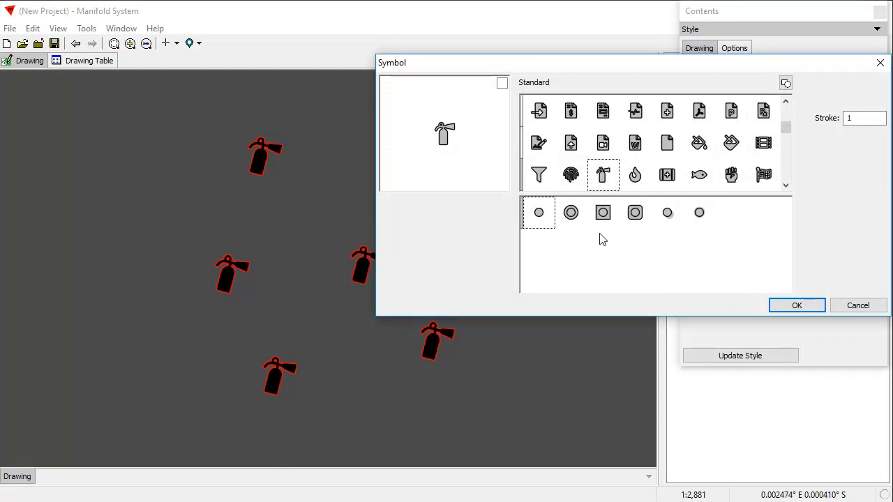
{"action": "left_click_drag", "start_coordinate": [560, 70], "coordinate": [577, 67]}
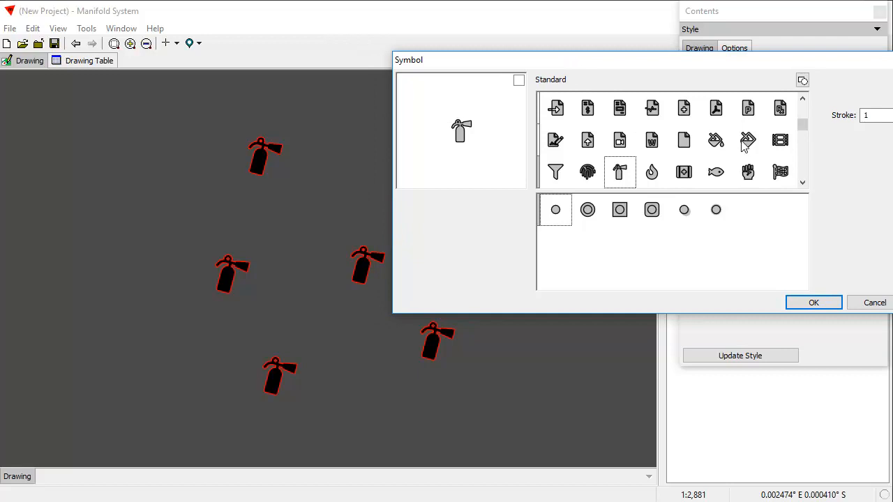
- Check the font sources available for point symbols and look up FontAwesome among the installed fonts
{"action": "left_click", "coordinate": [802, 80]}
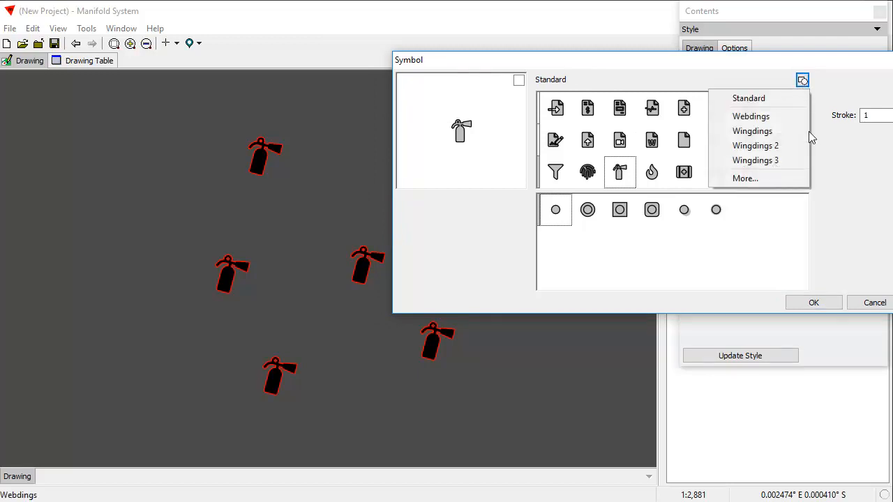
{"action": "left_click", "coordinate": [785, 178]}
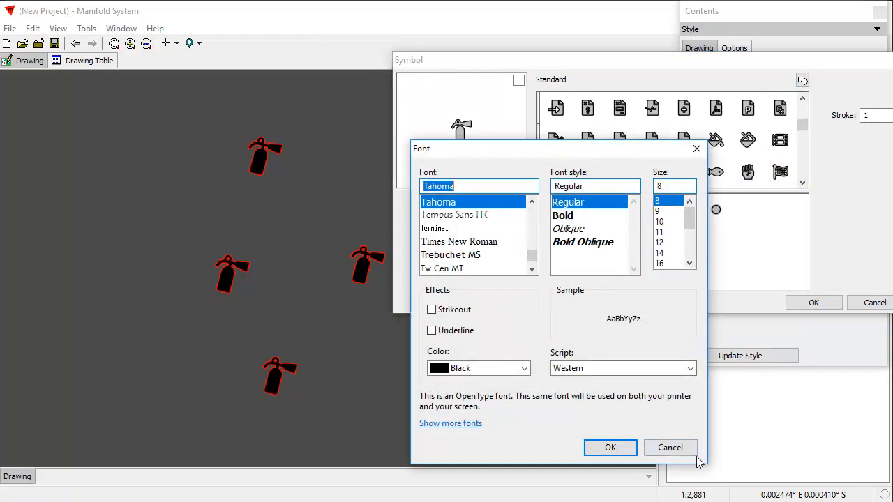
{"action": "type", "text": "f"}
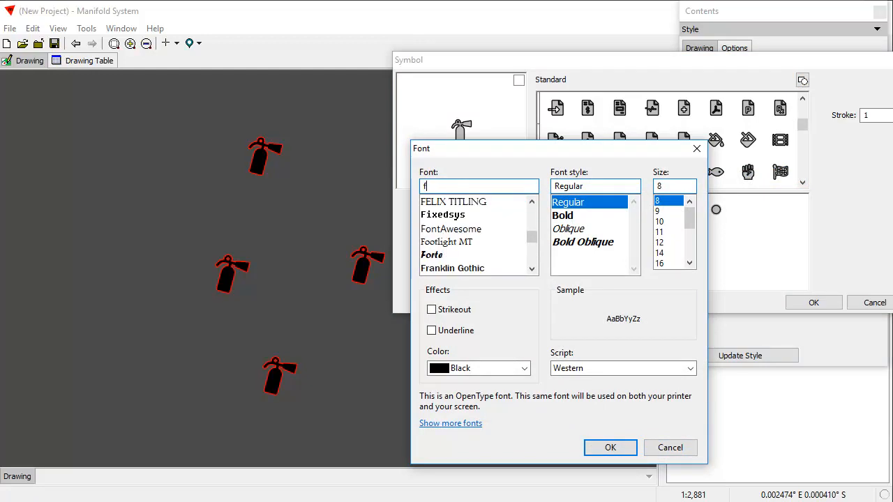
{"action": "left_click", "coordinate": [432, 230]}
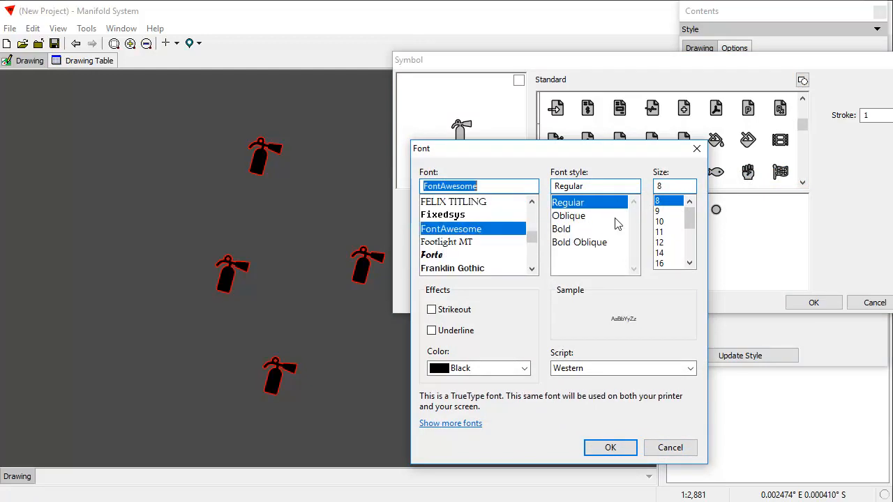
{"action": "left_click", "coordinate": [670, 448]}
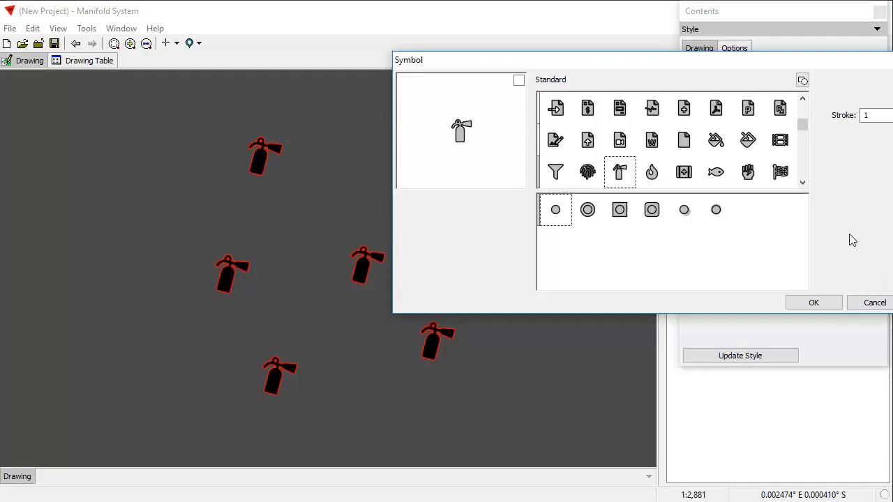
- Try an orange circle behind the fire extinguisher symbol, plus the square, rounded square and halo variants
{"action": "left_click", "coordinate": [587, 211]}
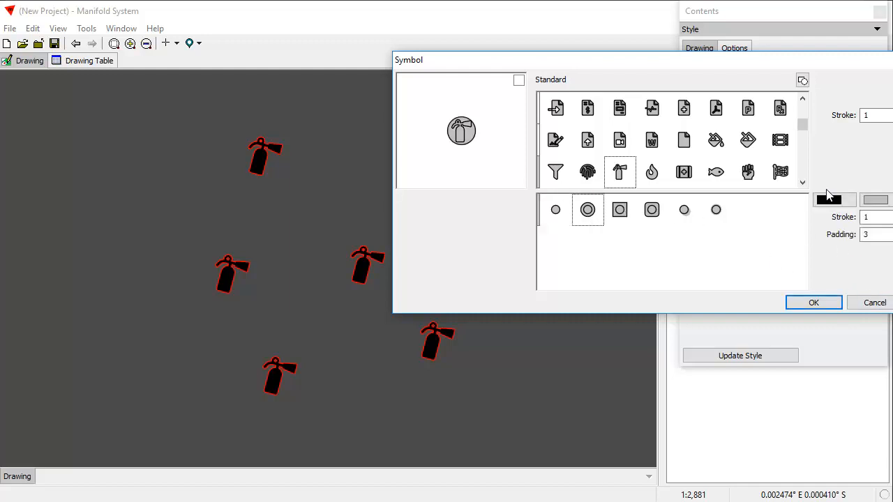
{"action": "left_click", "coordinate": [875, 200]}
{"action": "left_click", "coordinate": [786, 259]}
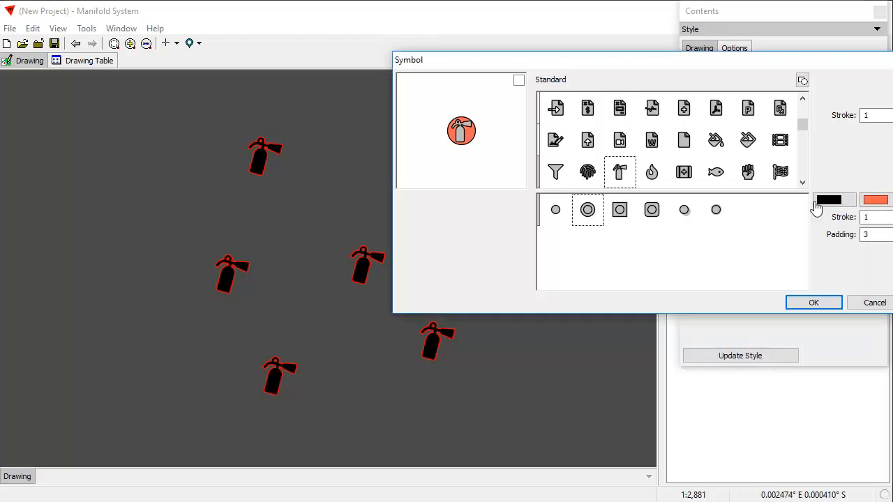
{"action": "left_click", "coordinate": [621, 211]}
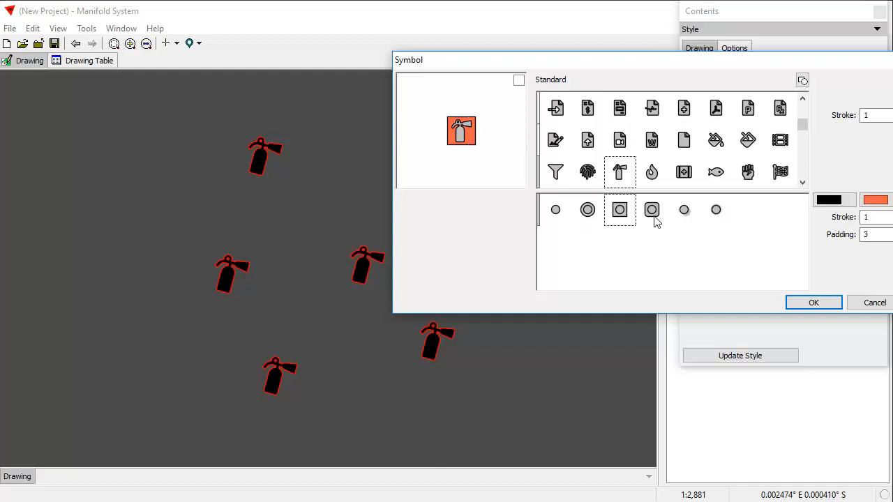
{"action": "left_click", "coordinate": [652, 213]}
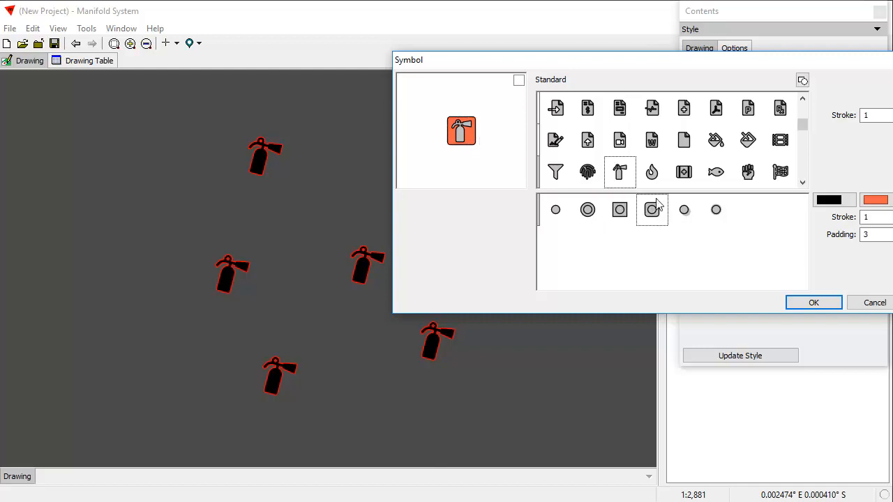
{"action": "left_click", "coordinate": [620, 210]}
{"action": "left_click", "coordinate": [716, 211]}
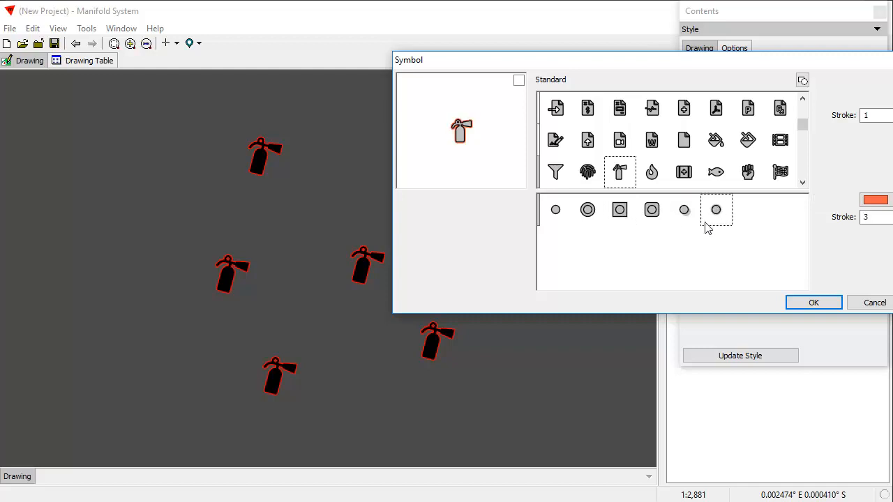
- Give the fire extinguisher symbol a drop shadow in a custom very dark gray
{"action": "left_click", "coordinate": [685, 212]}
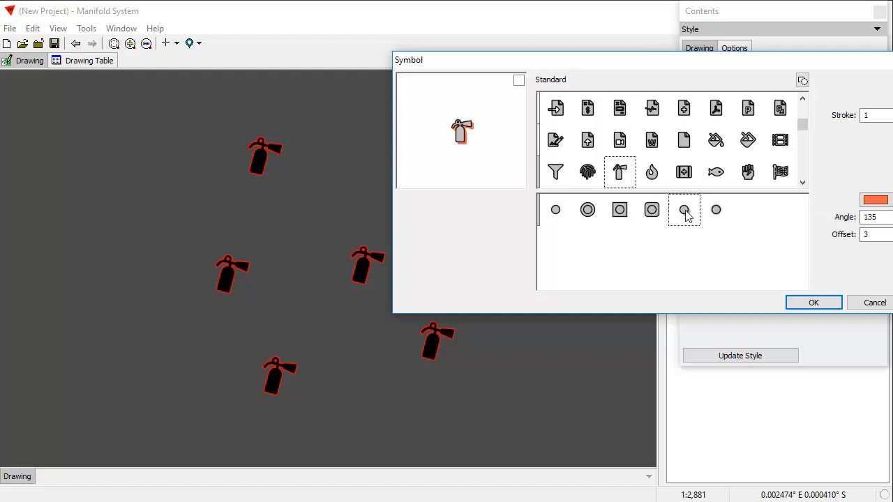
{"action": "left_click", "coordinate": [879, 203]}
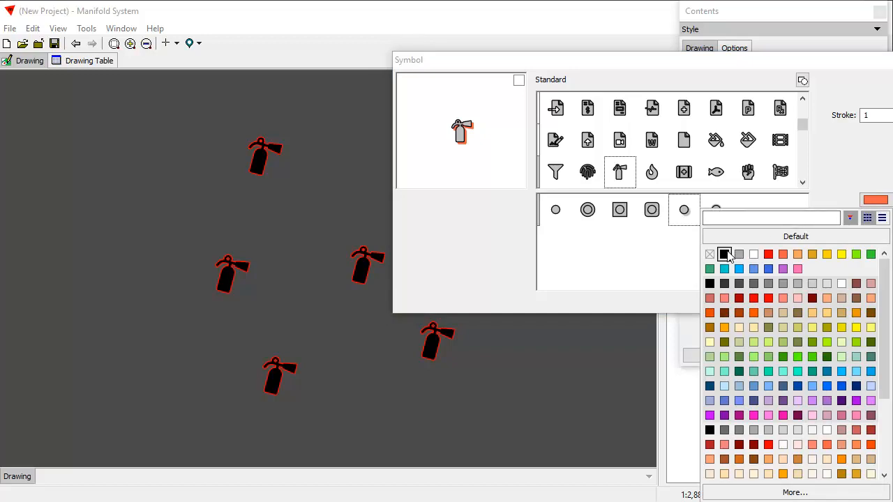
{"action": "left_click", "coordinate": [724, 255]}
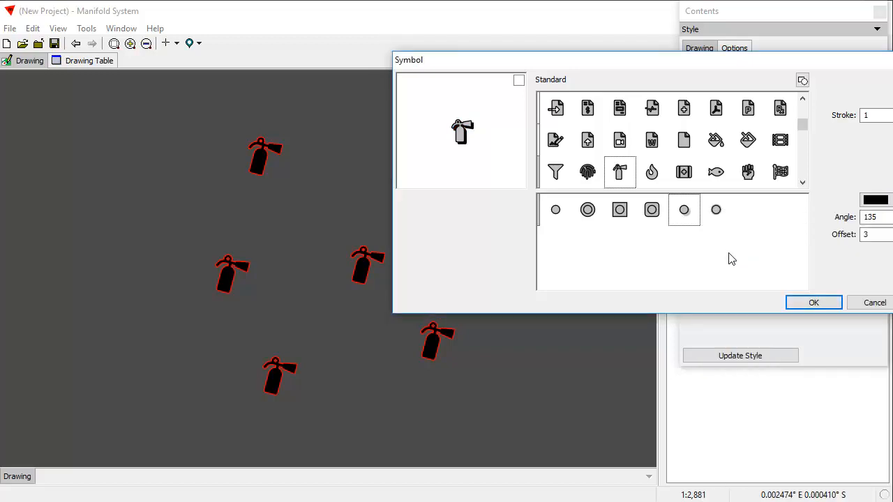
{"action": "left_click_drag", "start_coordinate": [809, 63], "coordinate": [680, 65]}
{"action": "left_click", "coordinate": [748, 201]}
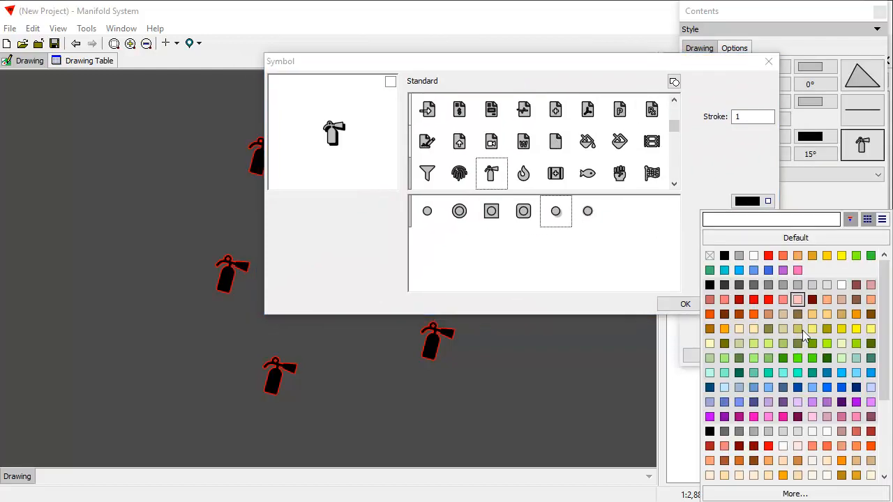
{"action": "left_click", "coordinate": [795, 494]}
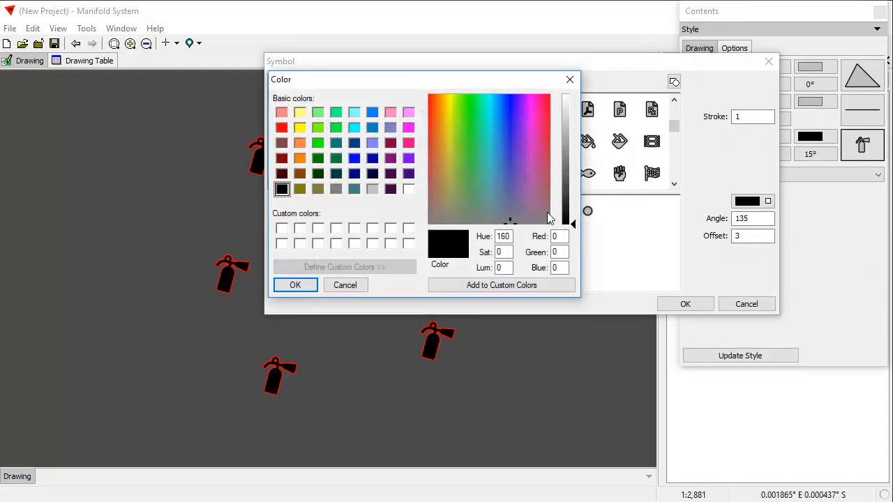
{"action": "left_click", "coordinate": [571, 207]}
{"action": "left_click", "coordinate": [298, 289]}
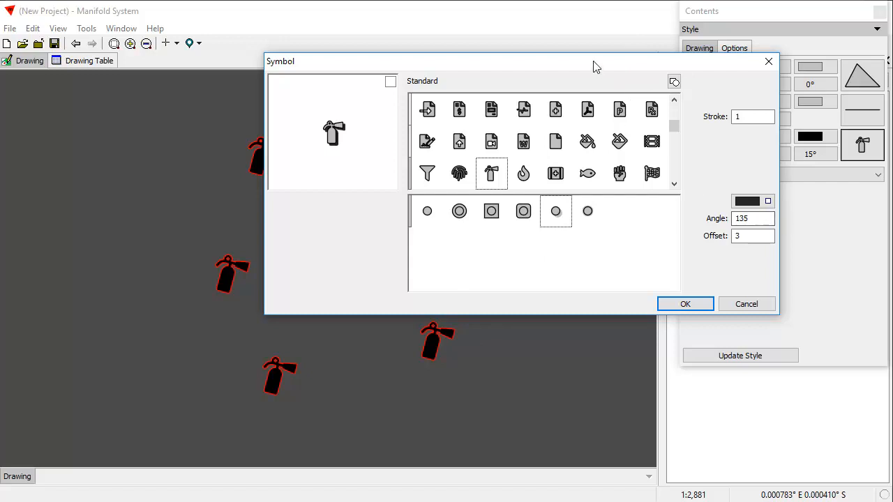
- Set the drop shadow's angle to 150 and apply the symbol settings
{"action": "left_click_drag", "start_coordinate": [592, 66], "coordinate": [646, 67]}
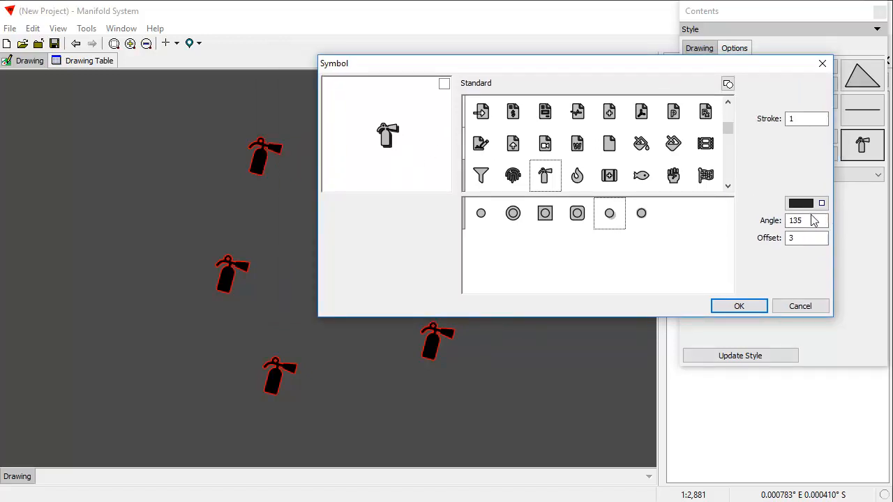
{"action": "left_click_drag", "start_coordinate": [797, 220], "coordinate": [768, 225]}
{"action": "type", "text": "15"}
{"action": "key", "text": "Delete"}
{"action": "type", "text": "0"}
{"action": "left_click_drag", "start_coordinate": [574, 69], "coordinate": [598, 65]}
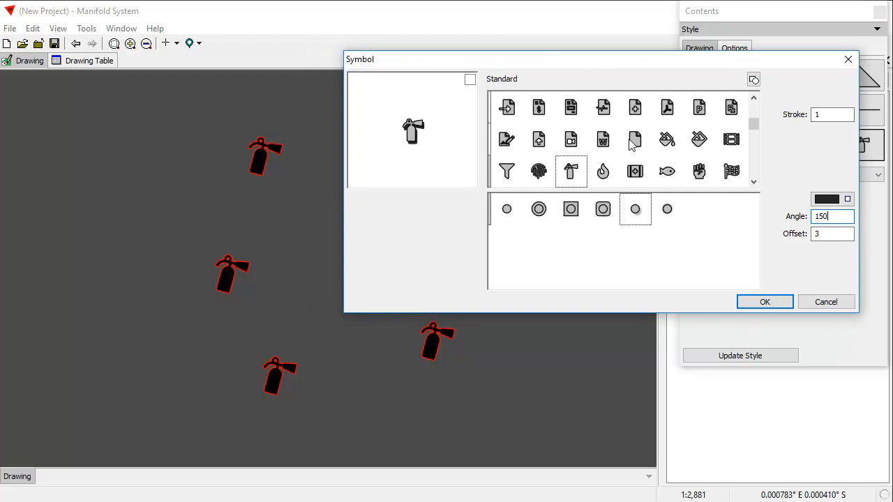
{"action": "left_click", "coordinate": [768, 301]}
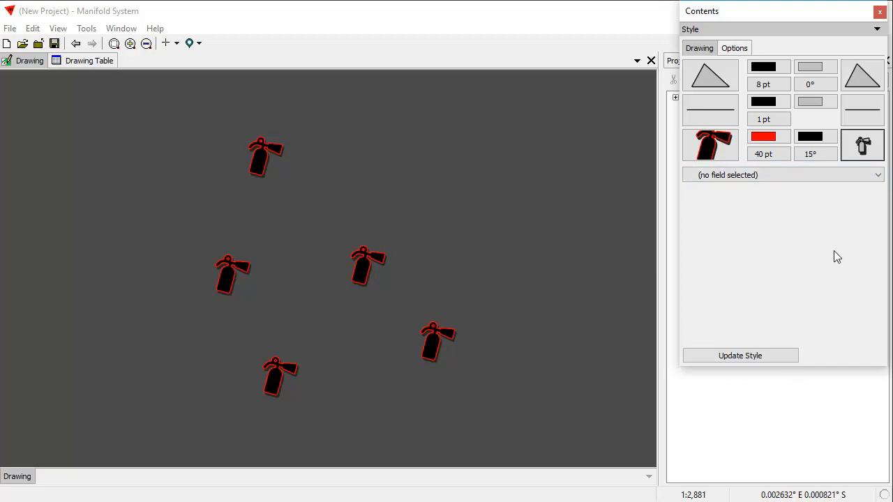
- Vary the point stroke color by the Number field using the Color Brewer palette CB Spectral, and update the style
{"action": "left_click", "coordinate": [775, 147]}
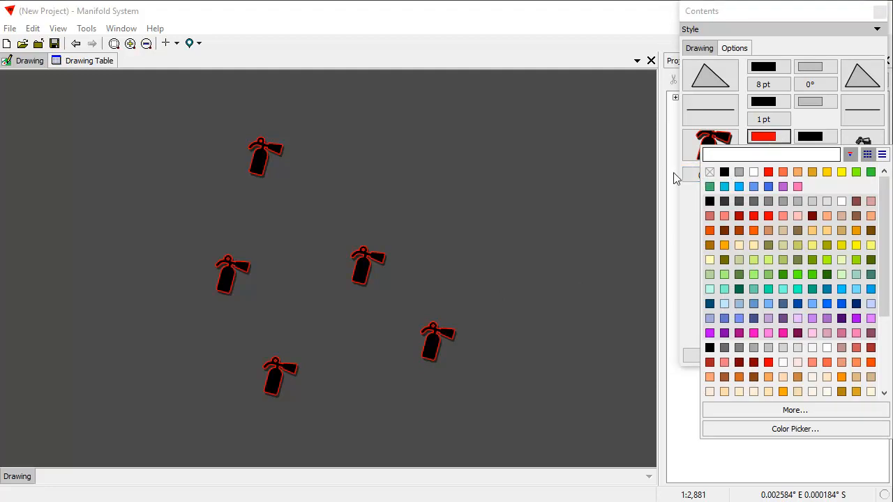
{"action": "left_click", "coordinate": [688, 175]}
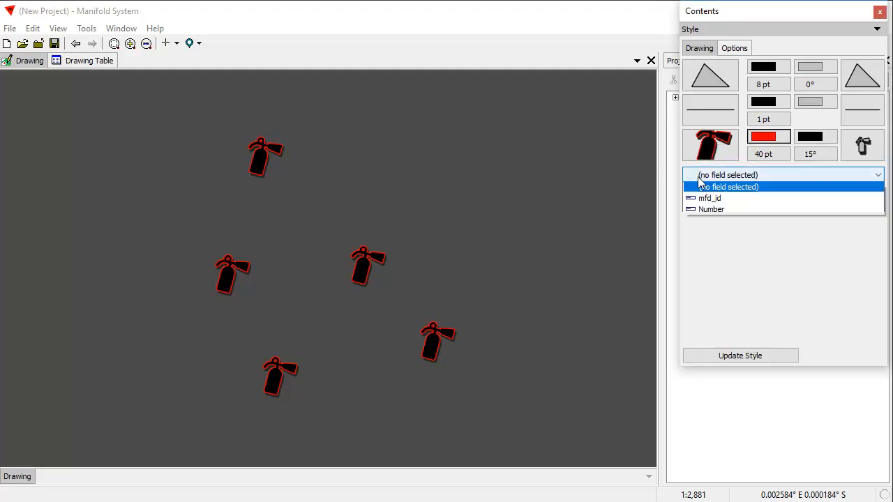
{"action": "left_click", "coordinate": [751, 209]}
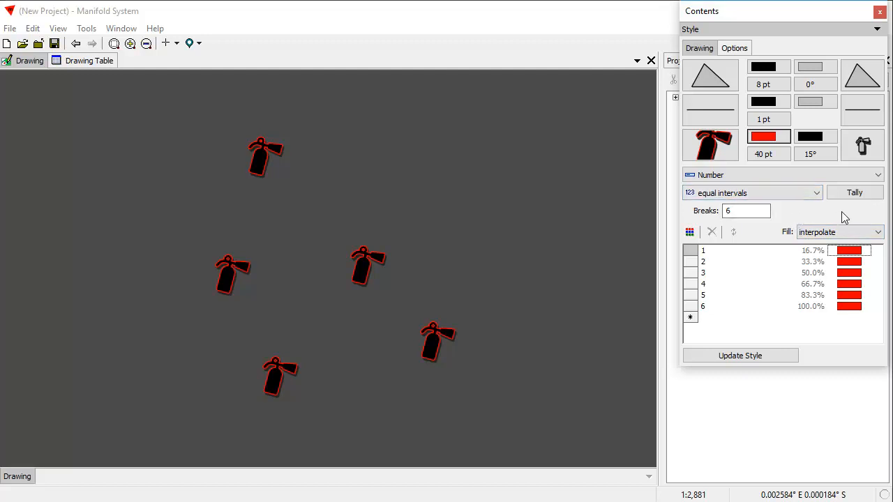
{"action": "left_click", "coordinate": [689, 231]}
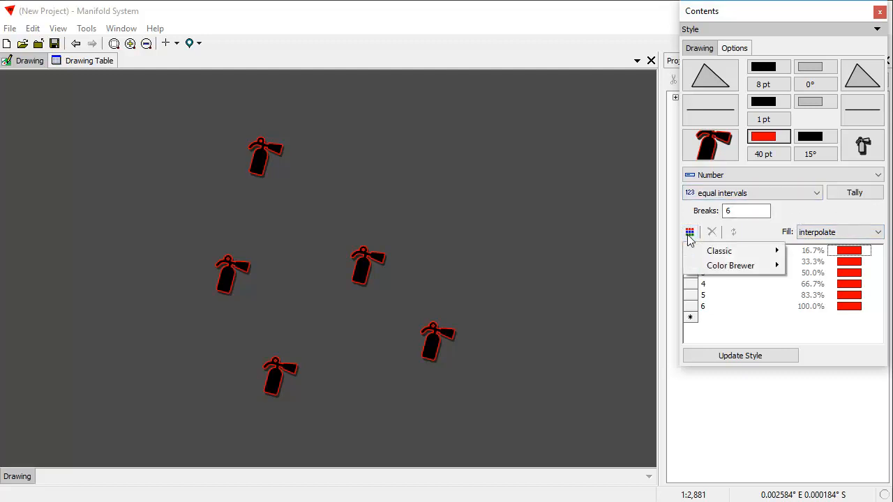
{"action": "mouse_move", "coordinate": [716, 271]}
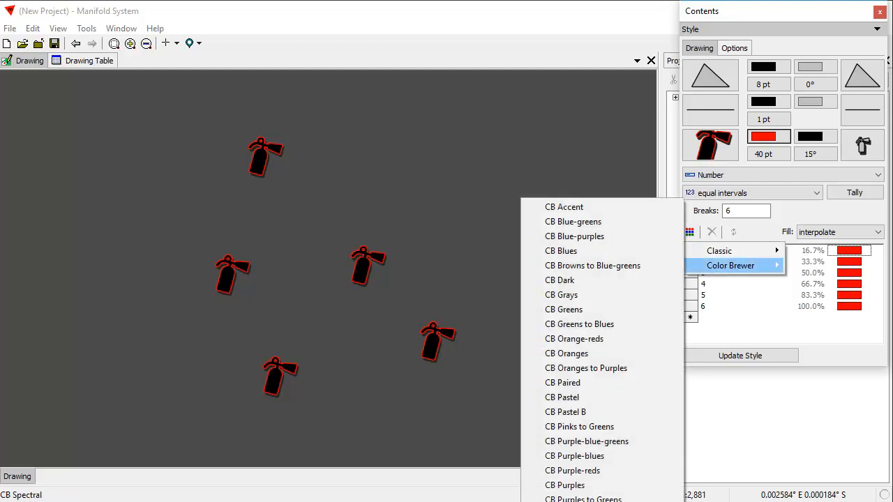
{"action": "left_click", "coordinate": [600, 496]}
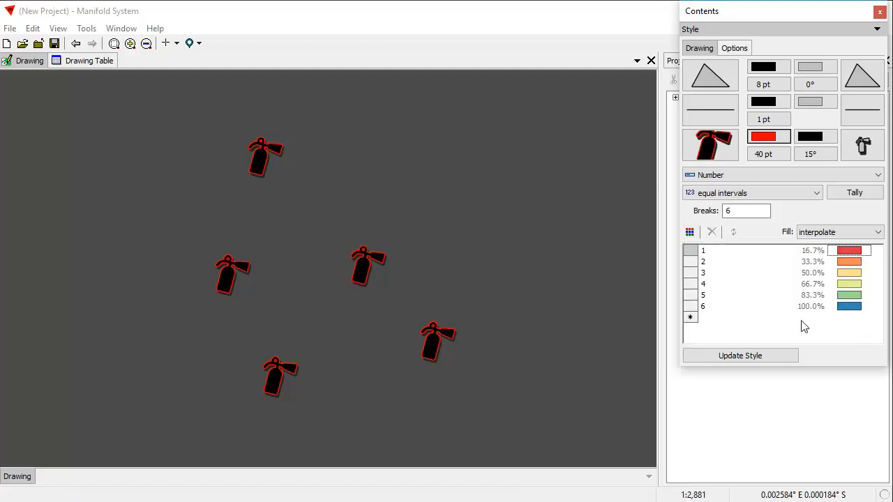
{"action": "left_click", "coordinate": [763, 357]}
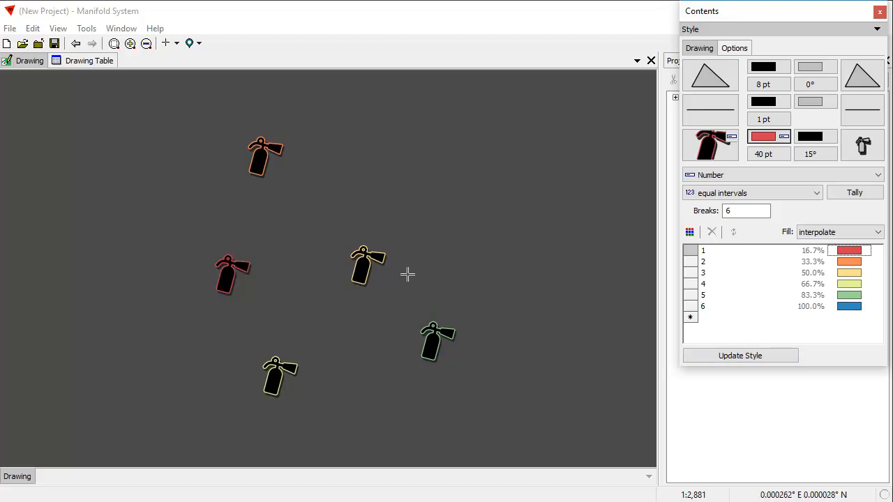
- Set the stroke width of the fire extinguisher point symbol to 2
{"action": "left_click", "coordinate": [854, 153]}
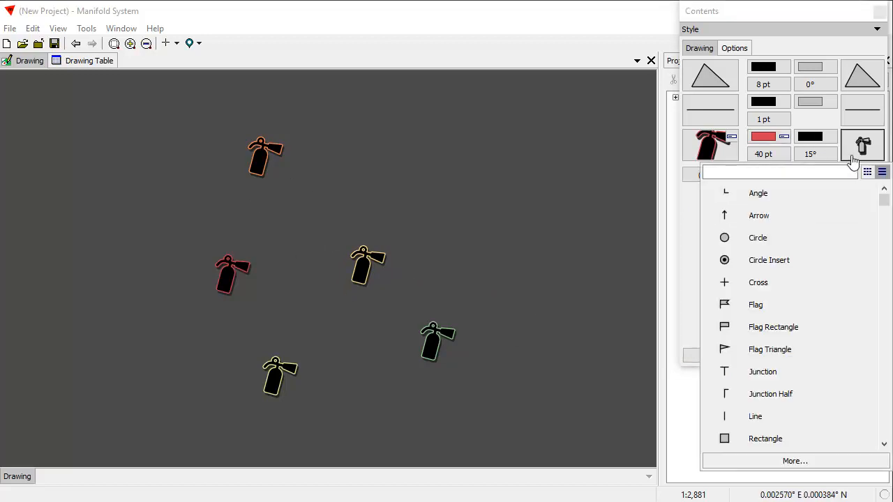
{"action": "left_click", "coordinate": [843, 461]}
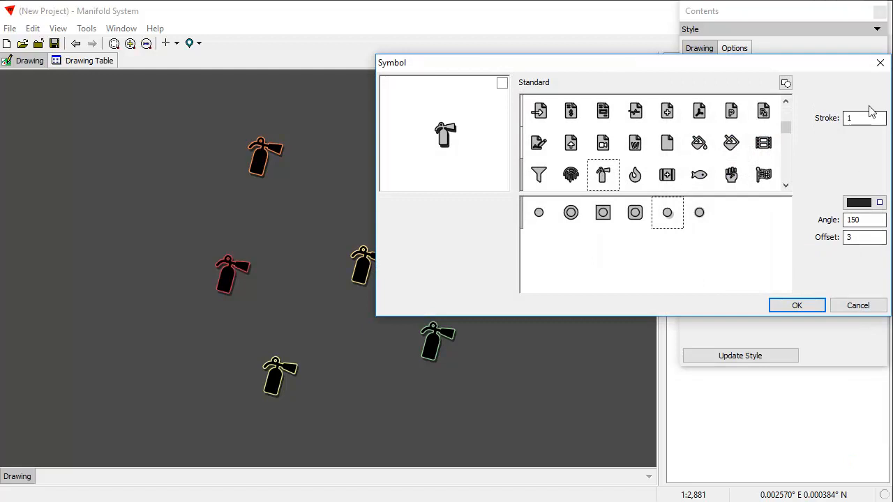
{"action": "double_click", "coordinate": [870, 117]}
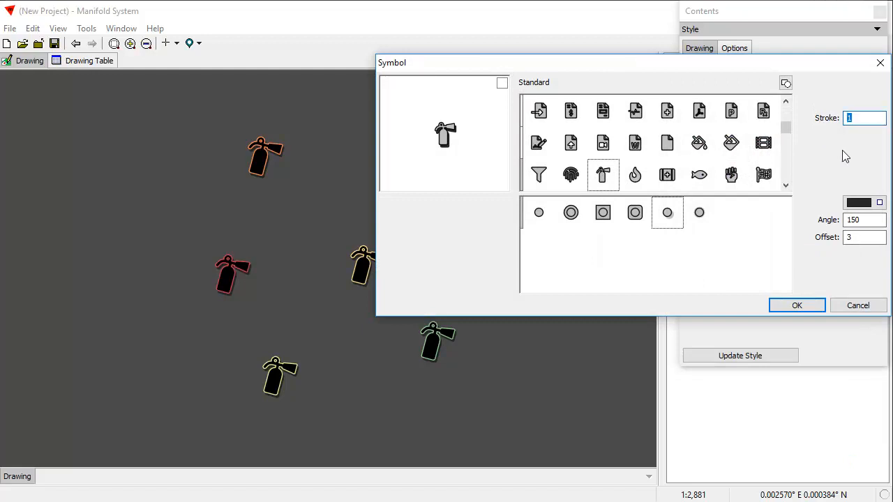
{"action": "type", "text": "2"}
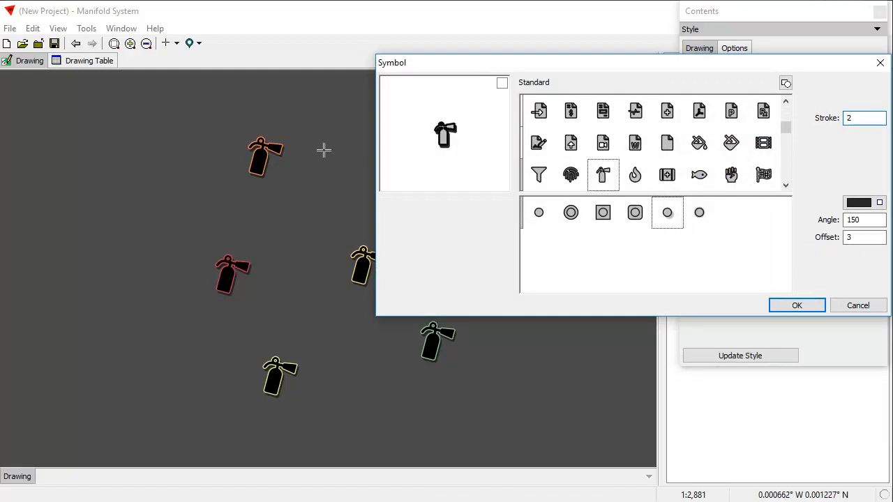
{"action": "left_click", "coordinate": [805, 305]}
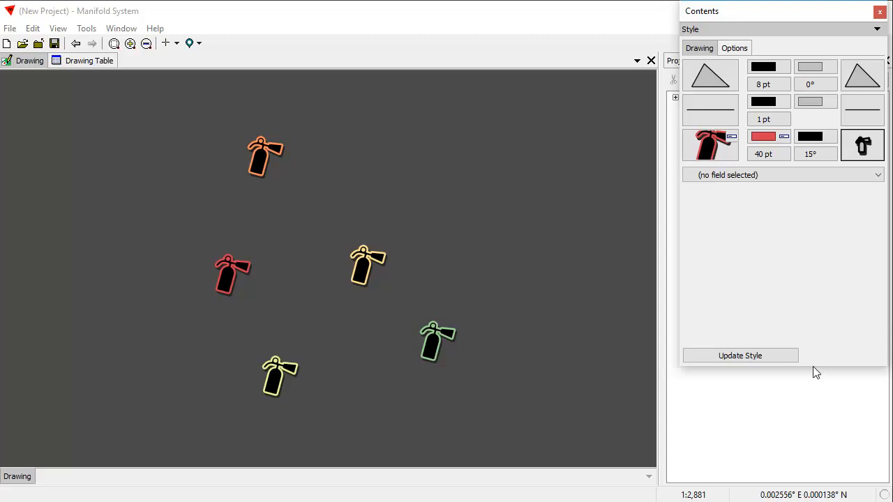
- Vary the point symbol by the Number field and assign the first-aid kit symbol to interval 2
{"action": "left_click", "coordinate": [829, 179]}
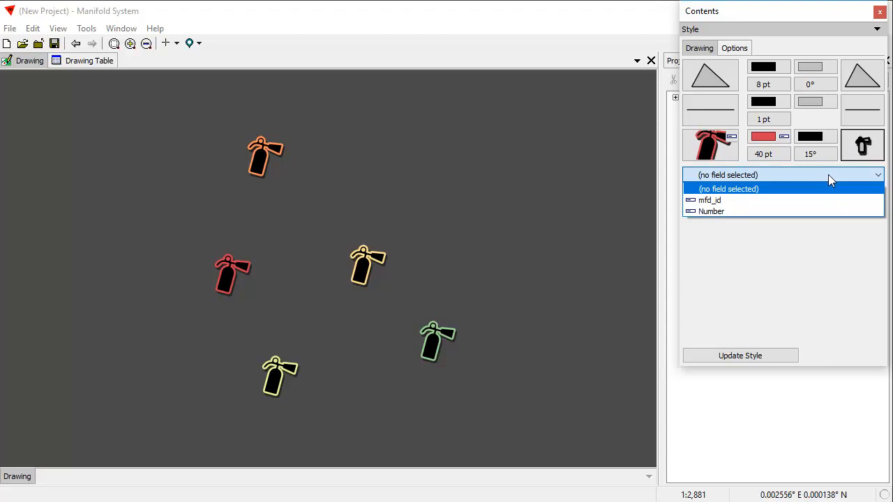
{"action": "left_click", "coordinate": [714, 211]}
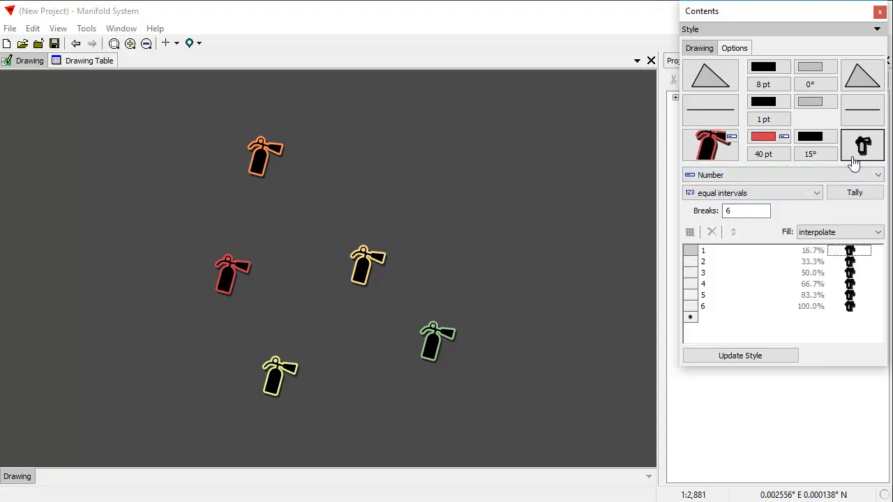
{"action": "double_click", "coordinate": [849, 265]}
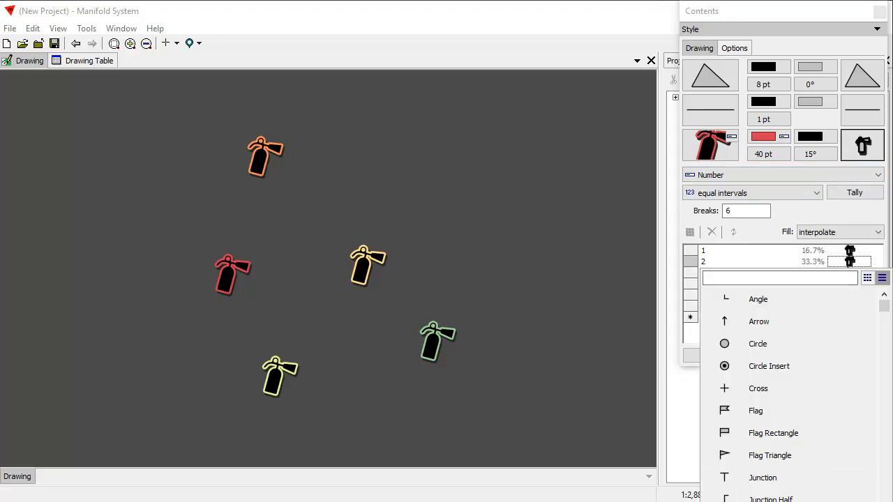
{"action": "left_click", "coordinate": [793, 499]}
{"action": "left_click", "coordinate": [667, 178]}
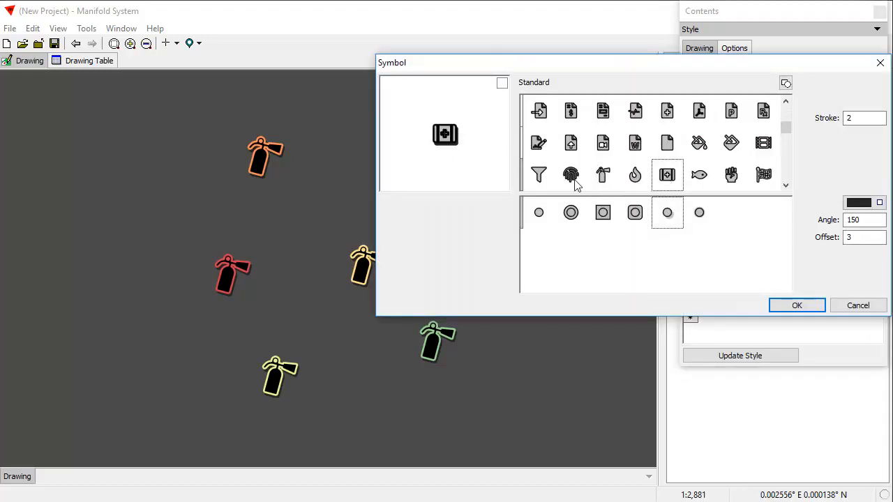
{"action": "left_click", "coordinate": [800, 307]}
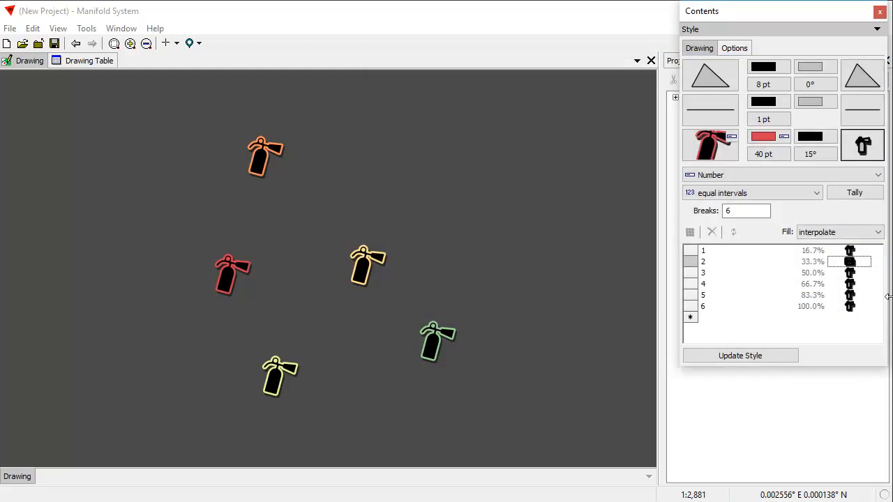
- Assign the spiky starburst symbol from the Standard set to interval 3 of the point symbols
{"action": "double_click", "coordinate": [849, 274]}
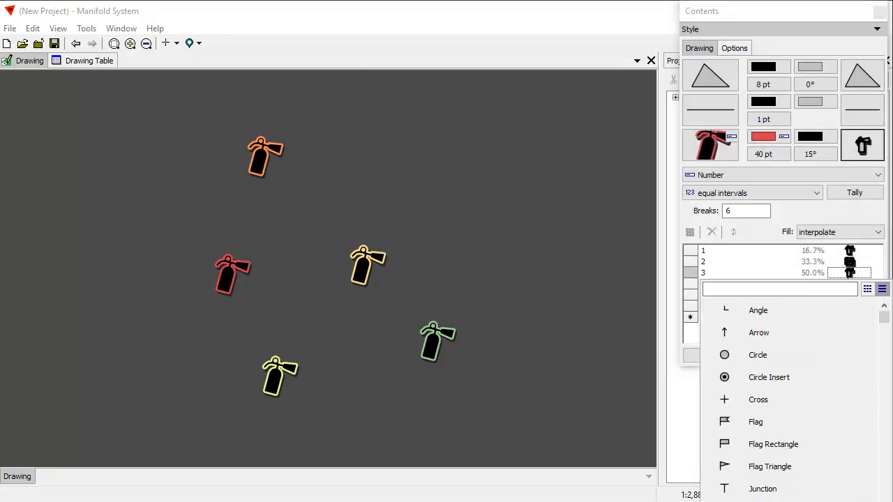
{"action": "left_click", "coordinate": [793, 499]}
{"action": "key", "text": "Return"}
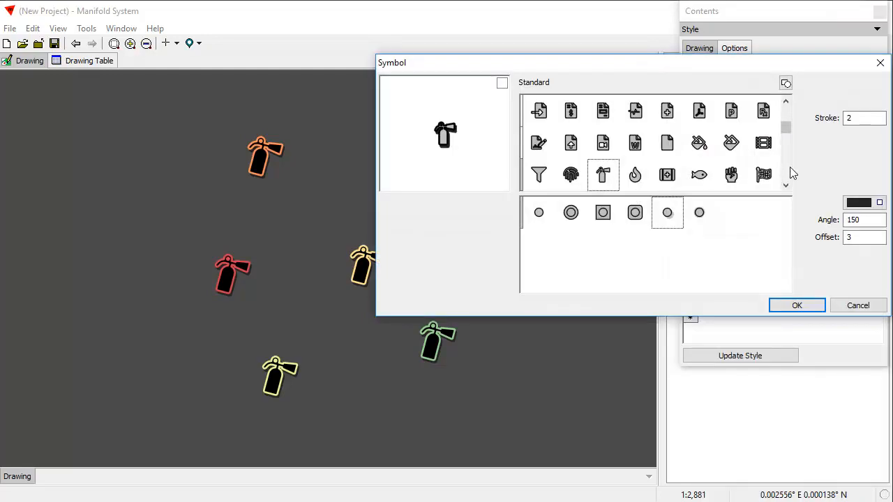
{"action": "scroll", "coordinate": [789, 167], "scroll_direction": "down", "scroll_amount": 1}
{"action": "scroll", "coordinate": [791, 174], "scroll_direction": "down", "scroll_amount": 2}
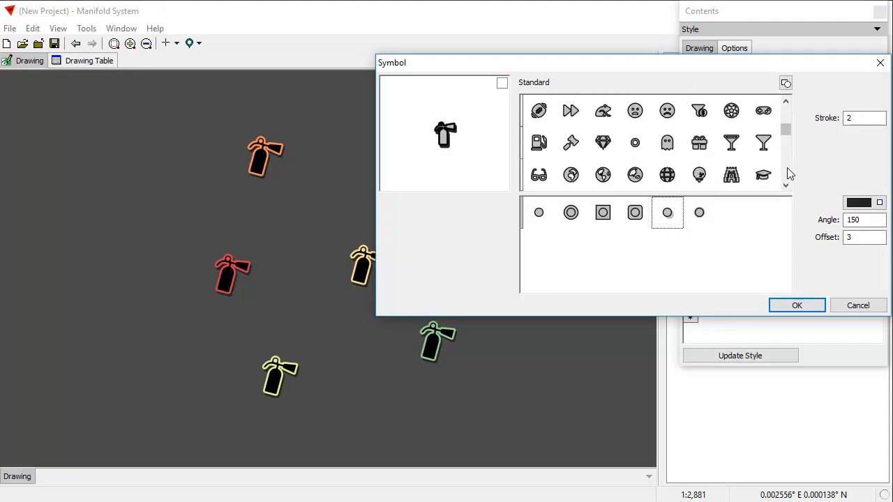
{"action": "scroll", "coordinate": [789, 174], "scroll_direction": "down", "scroll_amount": 4}
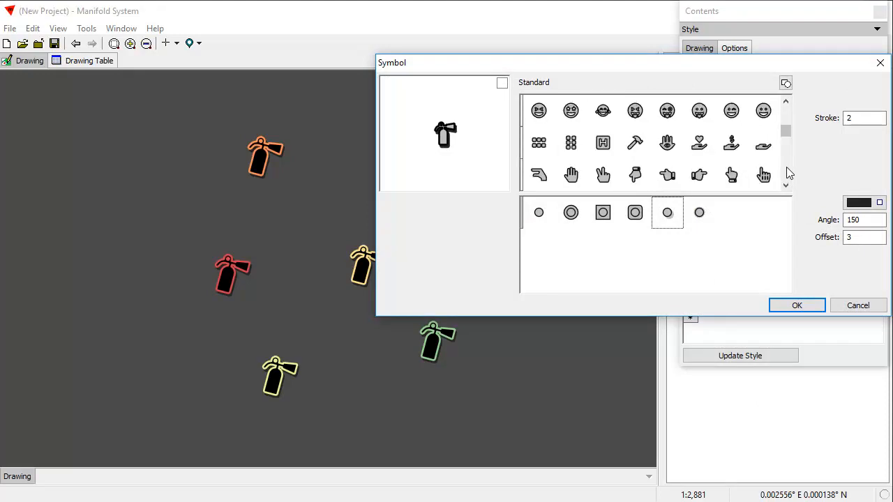
{"action": "scroll", "coordinate": [789, 173], "scroll_direction": "down", "scroll_amount": 2}
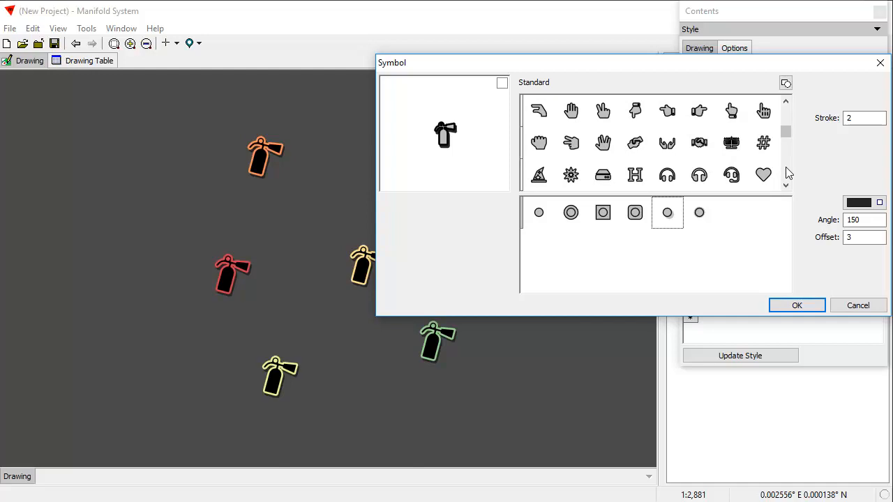
{"action": "left_click", "coordinate": [571, 175]}
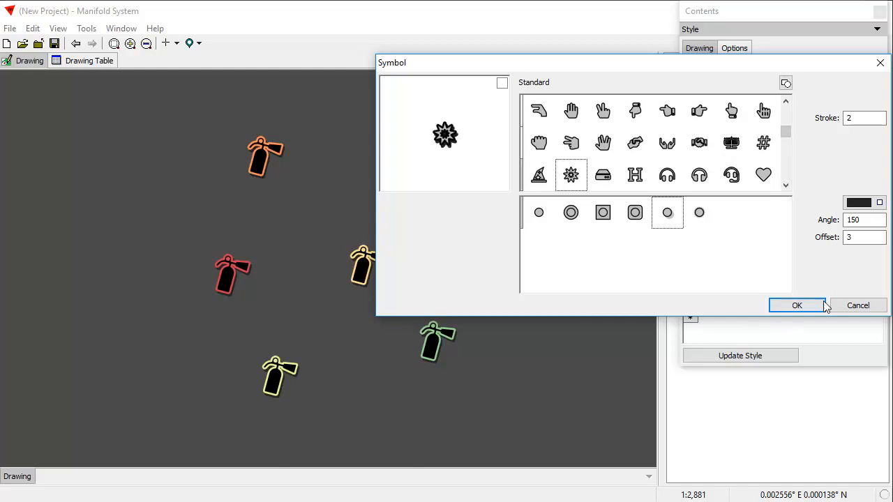
{"action": "left_click", "coordinate": [797, 306]}
- Assign the columned building symbol to interval 4 of the point symbols
{"action": "left_click", "coordinate": [851, 284]}
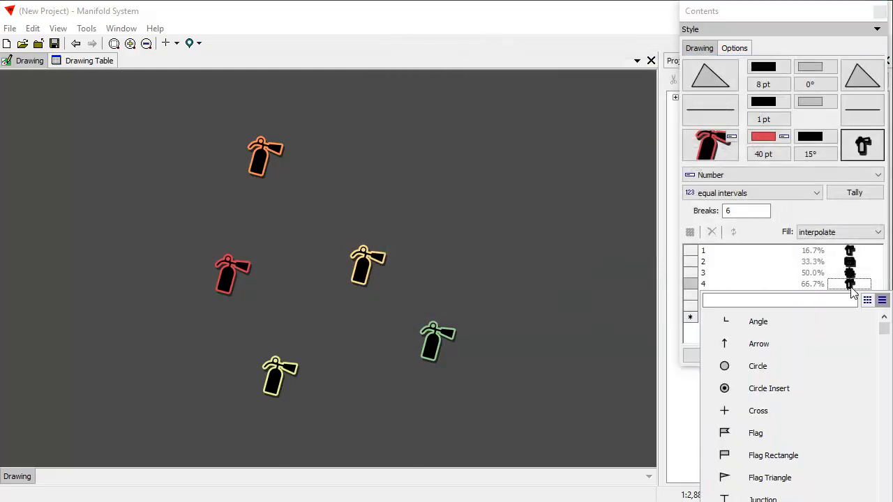
{"action": "left_click", "coordinate": [745, 498]}
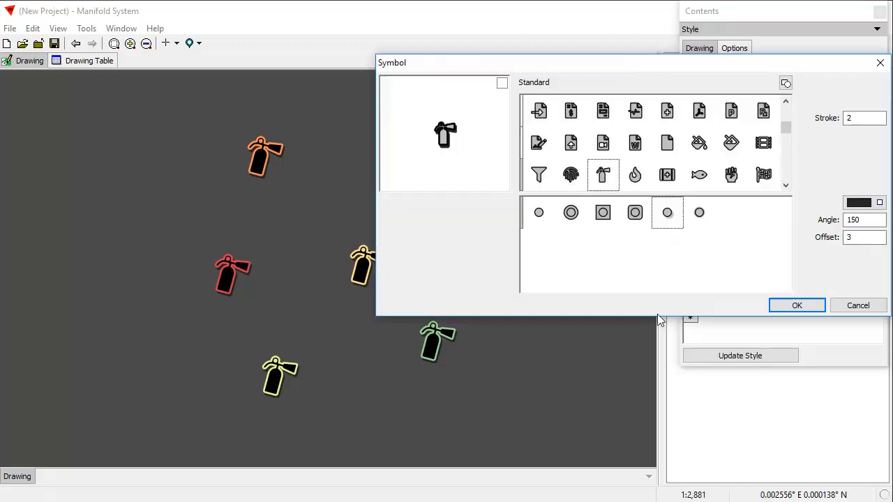
{"action": "left_click_drag", "start_coordinate": [786, 129], "coordinate": [786, 135]}
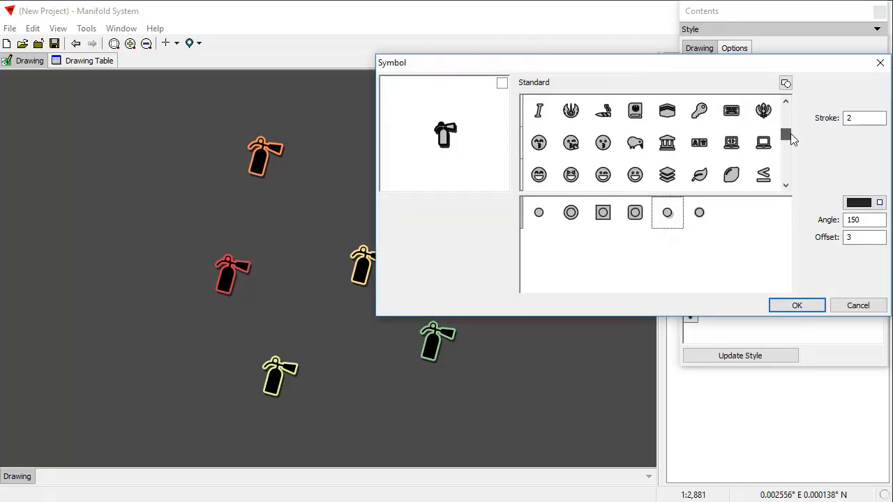
{"action": "left_click", "coordinate": [669, 148]}
{"action": "left_click", "coordinate": [797, 308]}
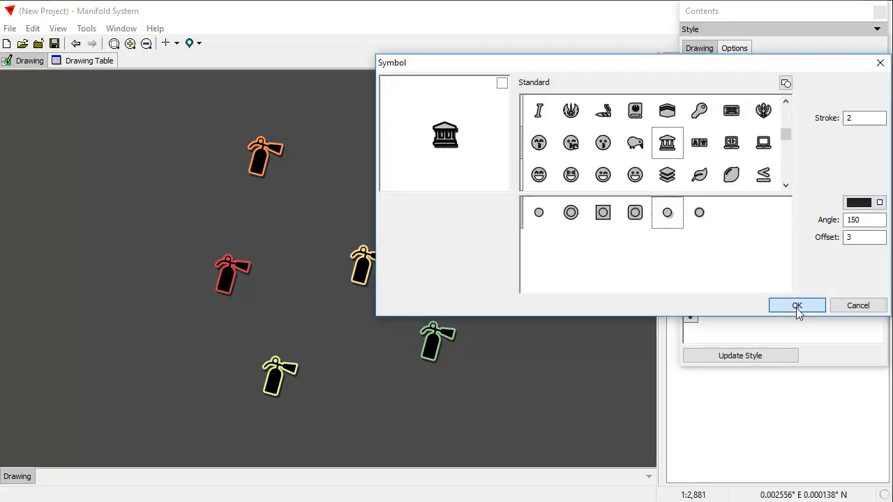
- Assign the hanging signpost symbol to interval 5 of the point symbols
{"action": "left_click", "coordinate": [858, 299]}
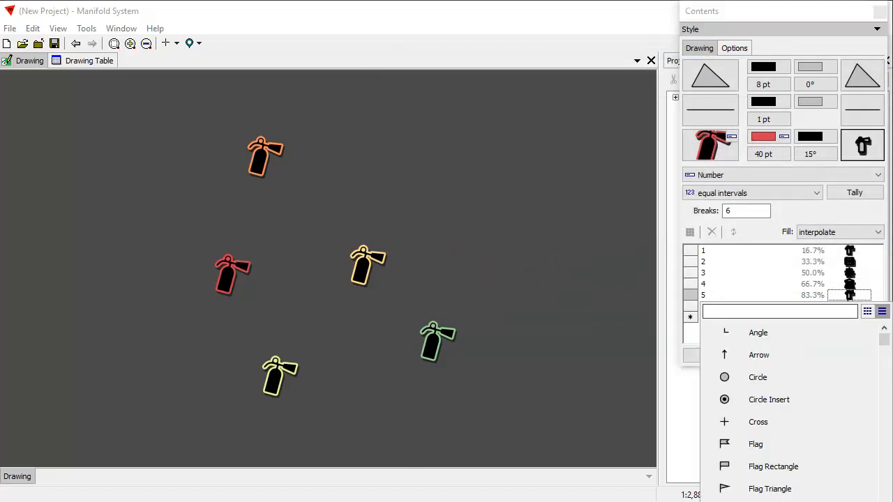
{"action": "key", "text": "Escape"}
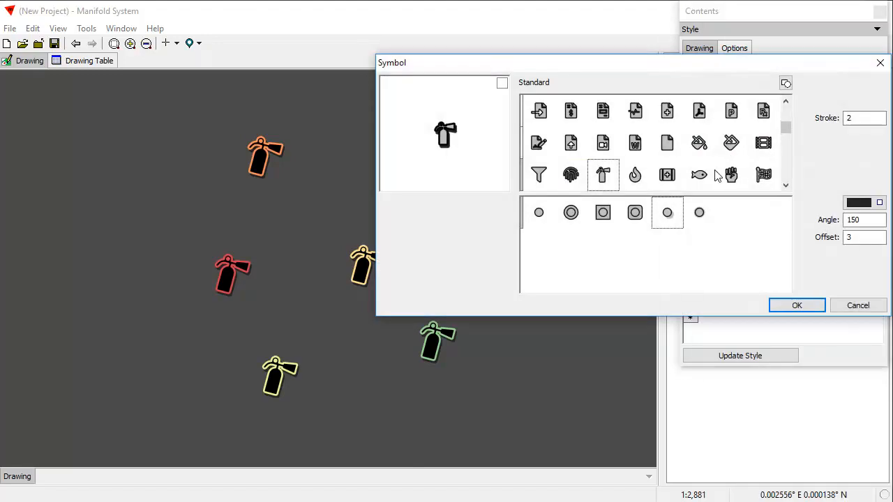
{"action": "left_click_drag", "start_coordinate": [787, 128], "coordinate": [789, 132]}
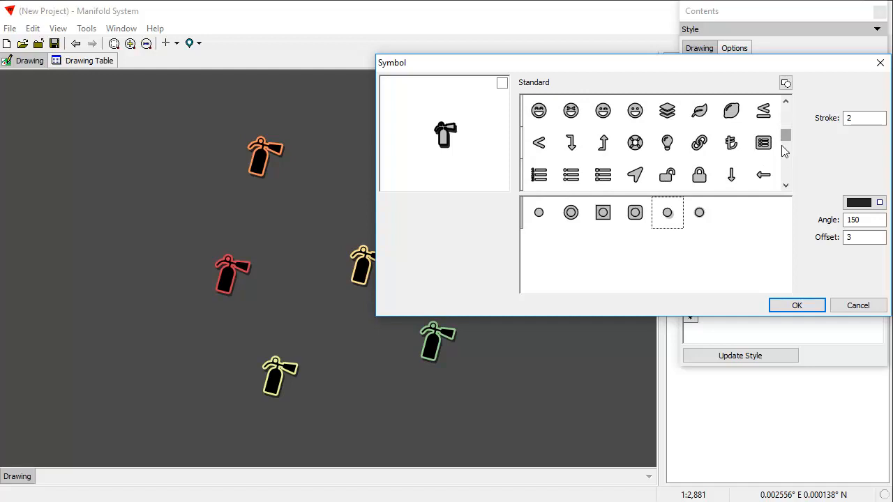
{"action": "scroll", "coordinate": [788, 162], "scroll_direction": "down", "scroll_amount": 5}
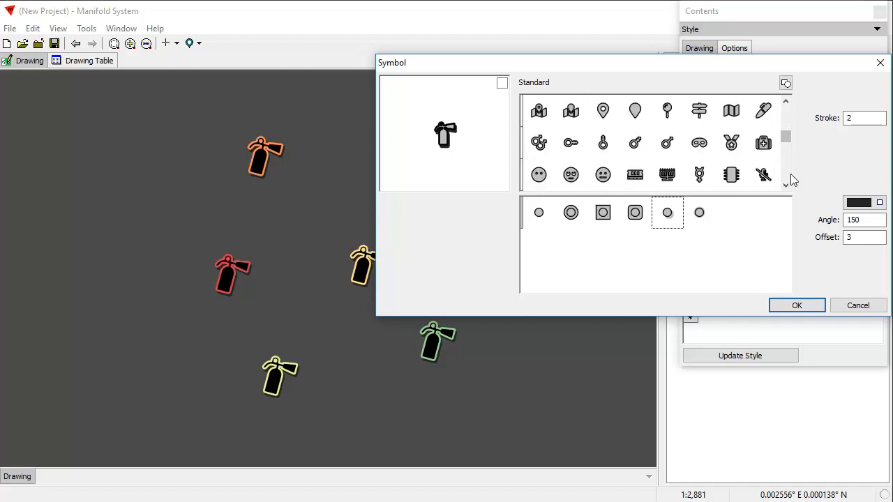
{"action": "scroll", "coordinate": [786, 146], "scroll_direction": "down", "scroll_amount": 3}
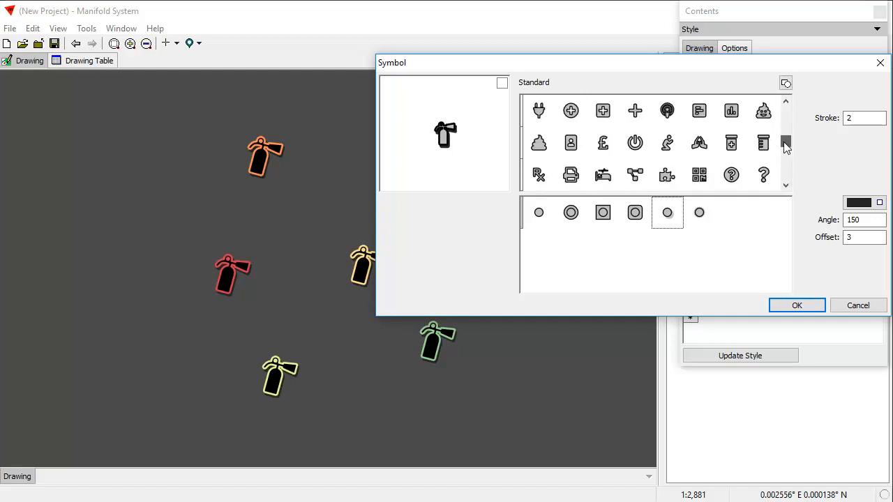
{"action": "scroll", "coordinate": [786, 148], "scroll_direction": "down", "scroll_amount": 2}
{"action": "left_click_drag", "start_coordinate": [786, 148], "coordinate": [786, 152]}
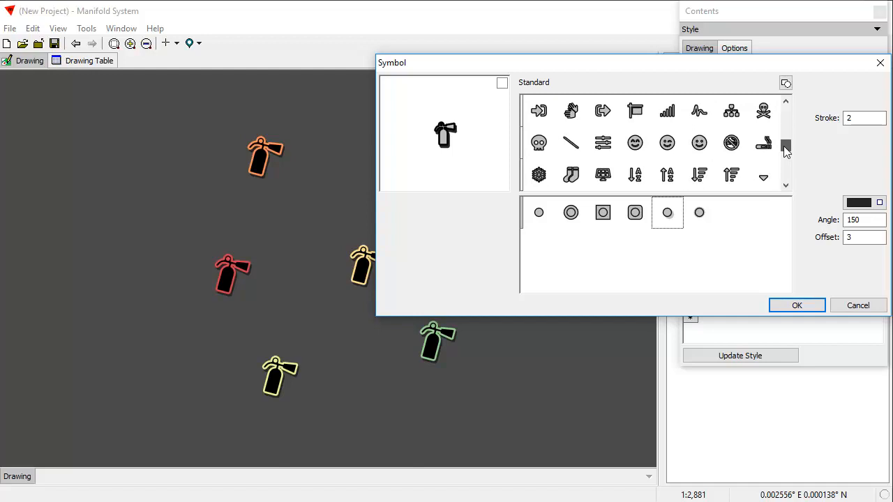
{"action": "left_click", "coordinate": [646, 113]}
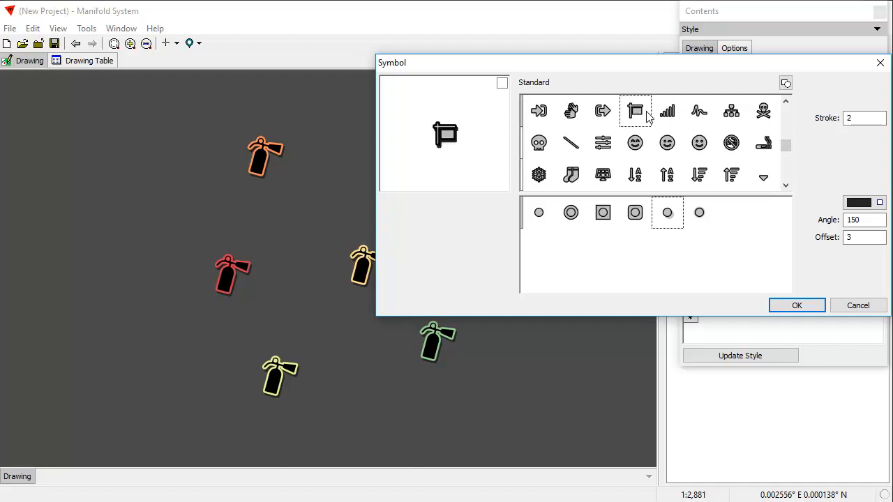
{"action": "left_click", "coordinate": [795, 305]}
- Assign the frog symbol to interval 6 and update the style to apply the symbols to the drawing
{"action": "double_click", "coordinate": [853, 305]}
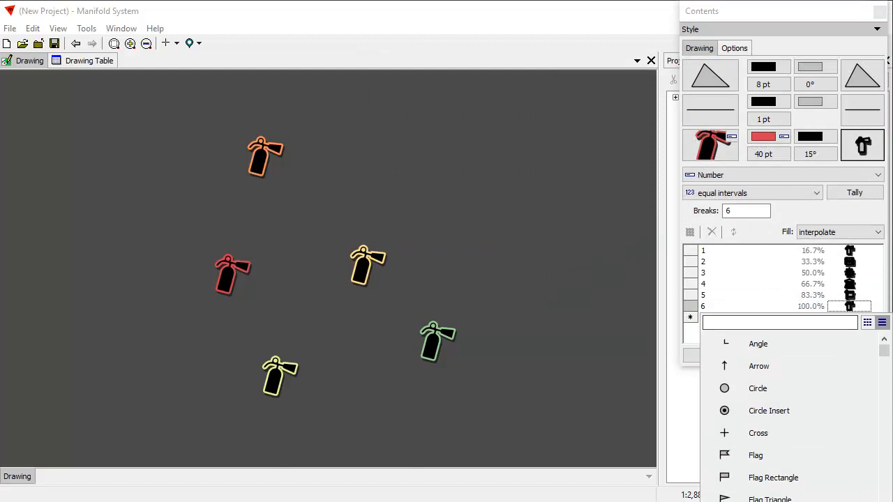
{"action": "left_click", "coordinate": [788, 501]}
{"action": "mouse_move", "coordinate": [782, 130]}
{"action": "left_mouse_down"}
{"action": "mouse_move", "coordinate": [793, 145]}
{"action": "mouse_move", "coordinate": [787, 140]}
{"action": "left_mouse_up"}
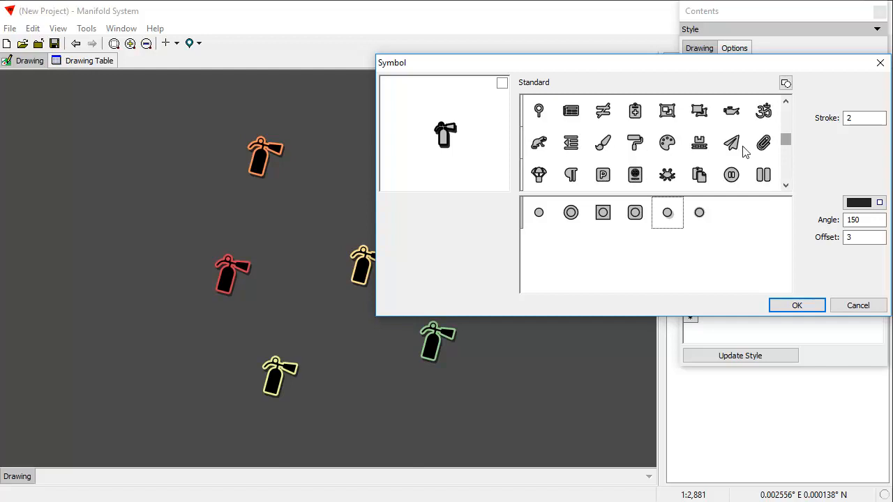
{"action": "left_click", "coordinate": [541, 142]}
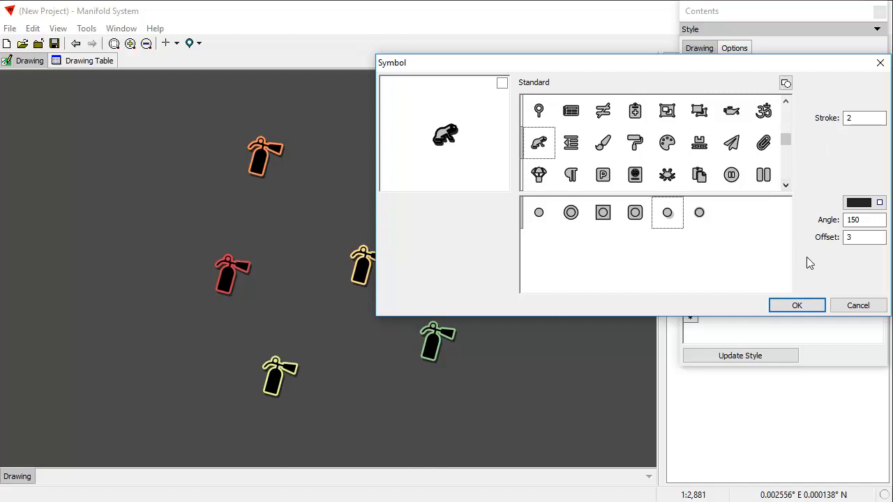
{"action": "left_click", "coordinate": [798, 307]}
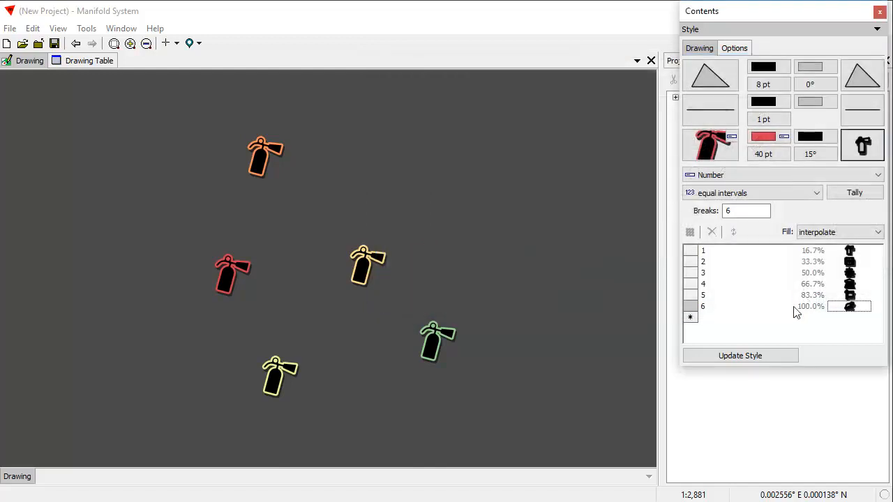
{"action": "left_click", "coordinate": [771, 358]}
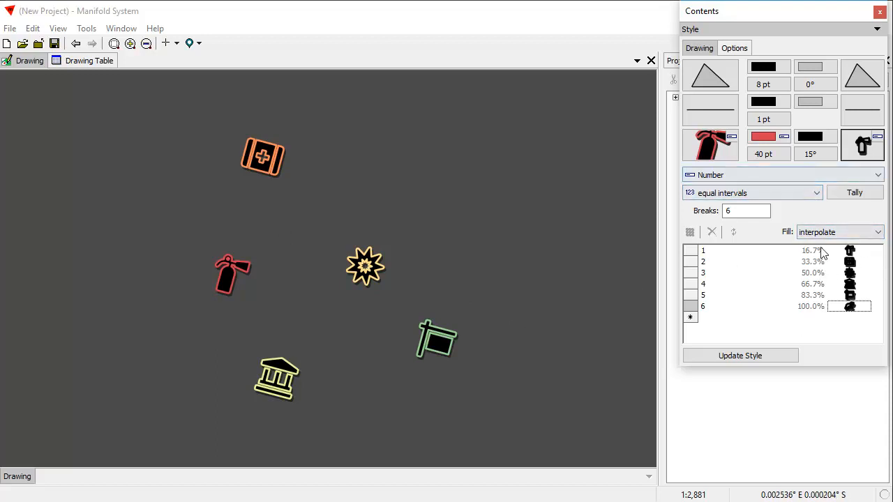
- Set the rotation of the points to 0° and their size to 20 pt
{"action": "left_click", "coordinate": [816, 162]}
{"action": "left_click", "coordinate": [762, 172]}
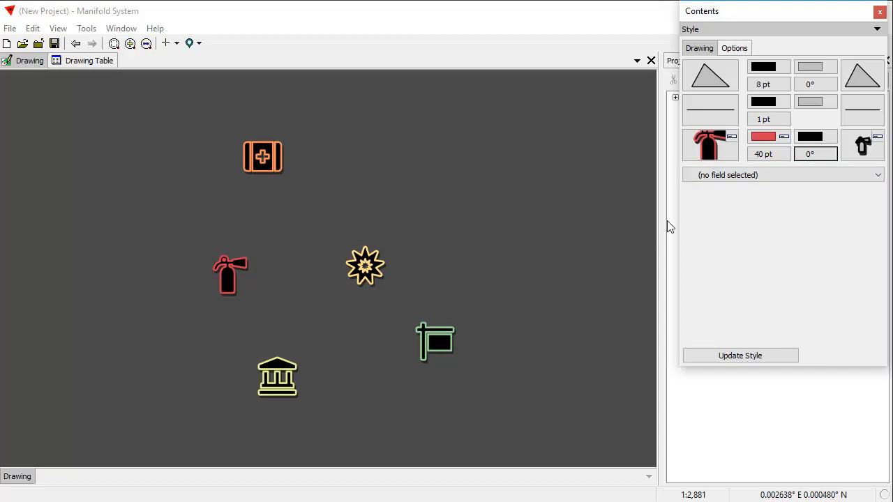
{"action": "left_click", "coordinate": [763, 153]}
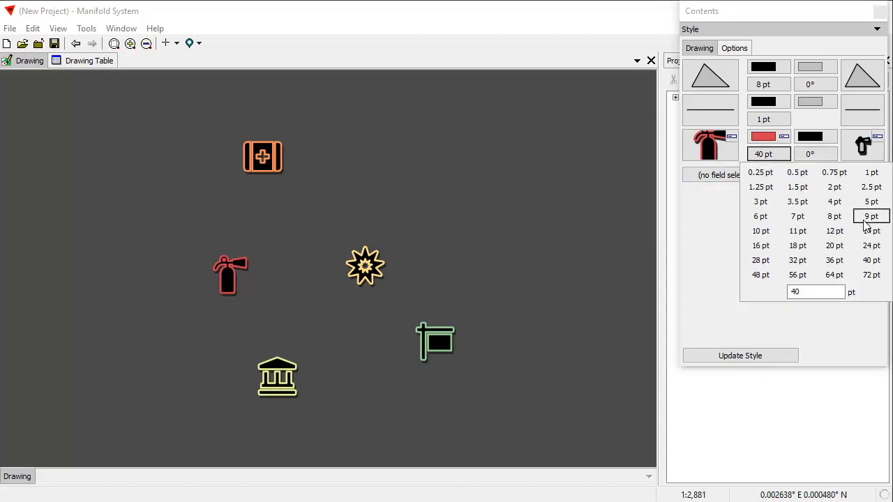
{"action": "left_click", "coordinate": [834, 246]}
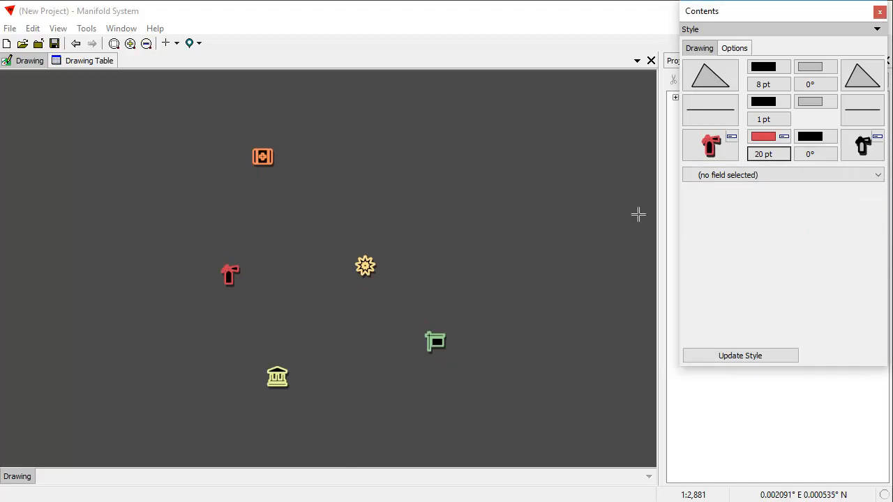
- Set the point size to 48 pt and make the points' fill color transparent
{"action": "left_click", "coordinate": [767, 153]}
{"action": "left_click", "coordinate": [759, 276]}
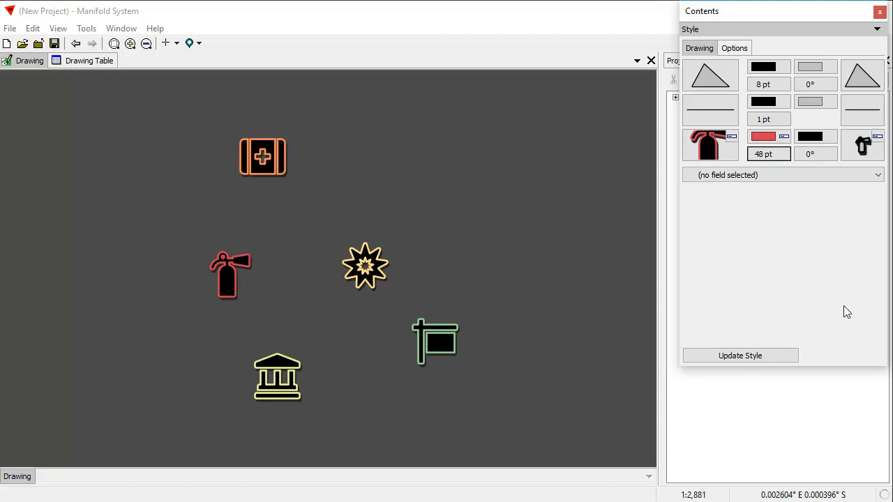
{"action": "left_click", "coordinate": [816, 142]}
{"action": "left_click", "coordinate": [708, 173]}
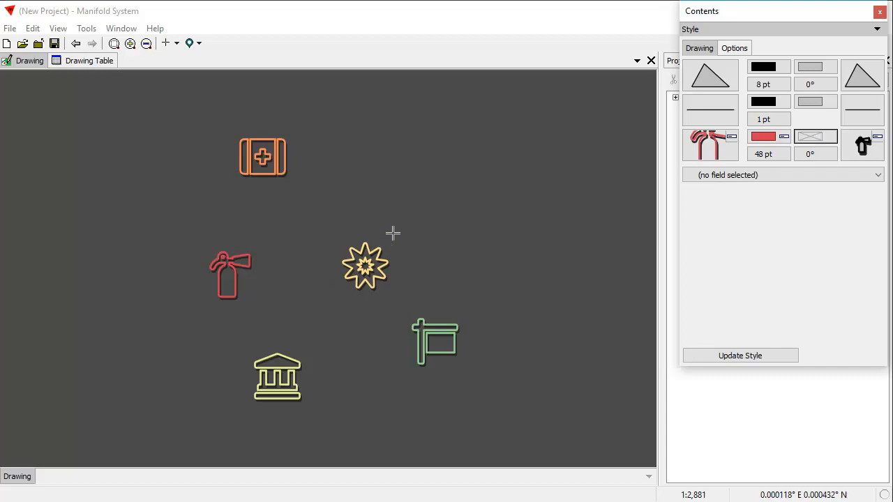
- Give the starburst symbol of interval 3 a black fill and update the point style
{"action": "left_click", "coordinate": [710, 155]}
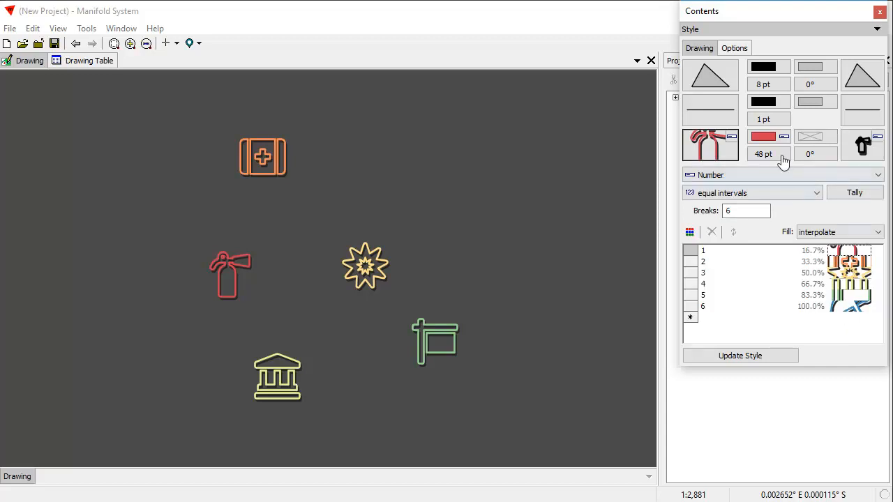
{"action": "left_click", "coordinate": [848, 274]}
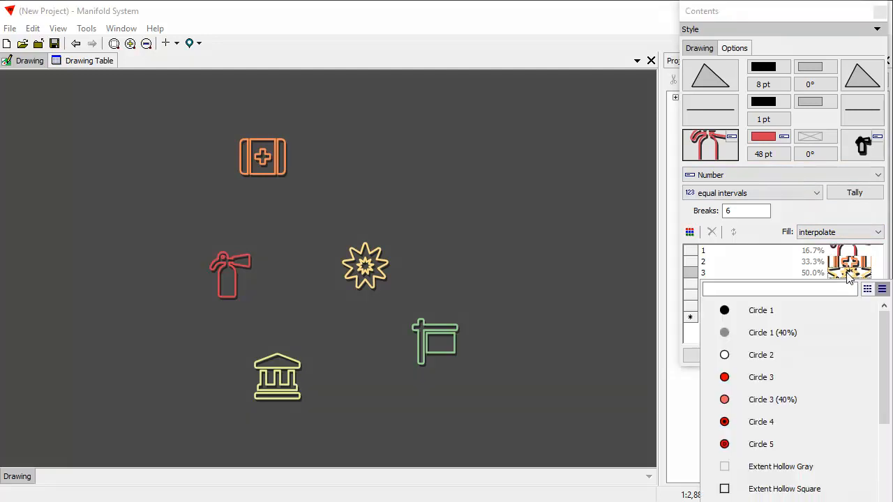
{"action": "left_click", "coordinate": [781, 501]}
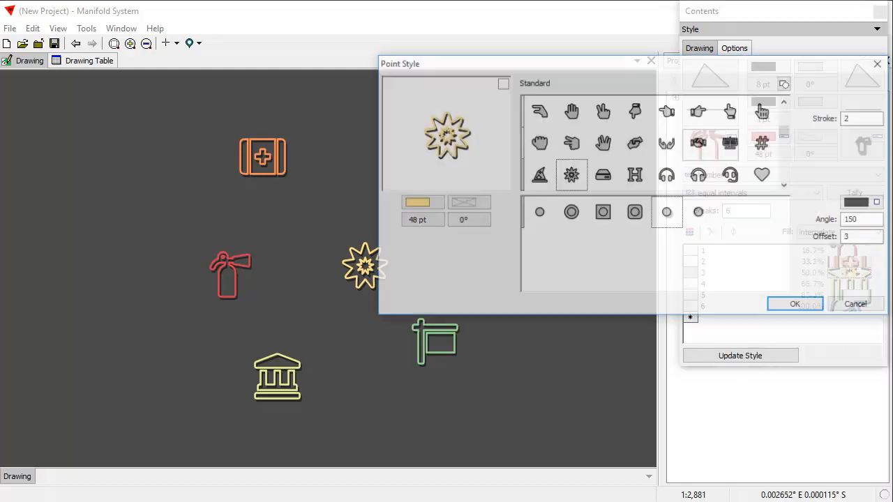
{"action": "left_click", "coordinate": [457, 207]}
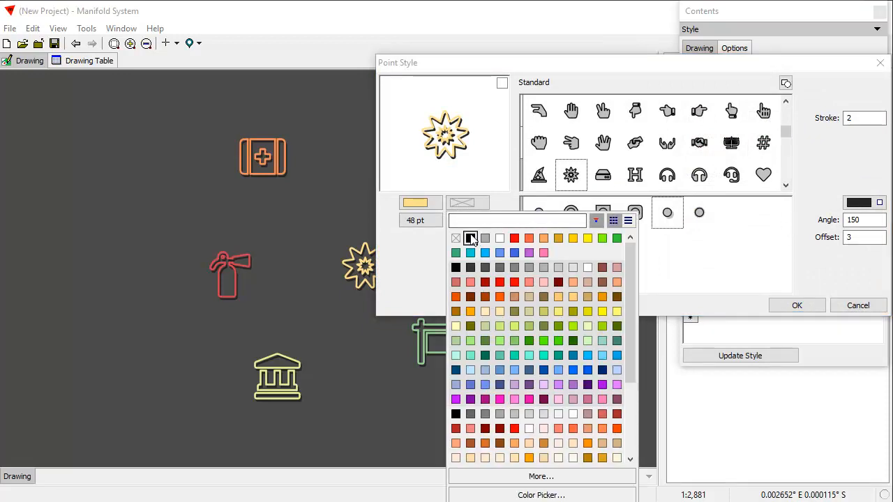
{"action": "left_click", "coordinate": [468, 238]}
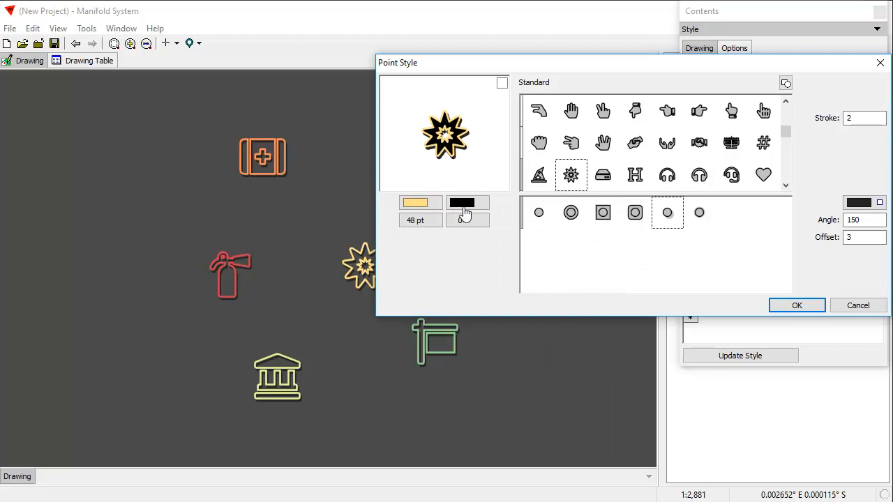
{"action": "left_click", "coordinate": [816, 306]}
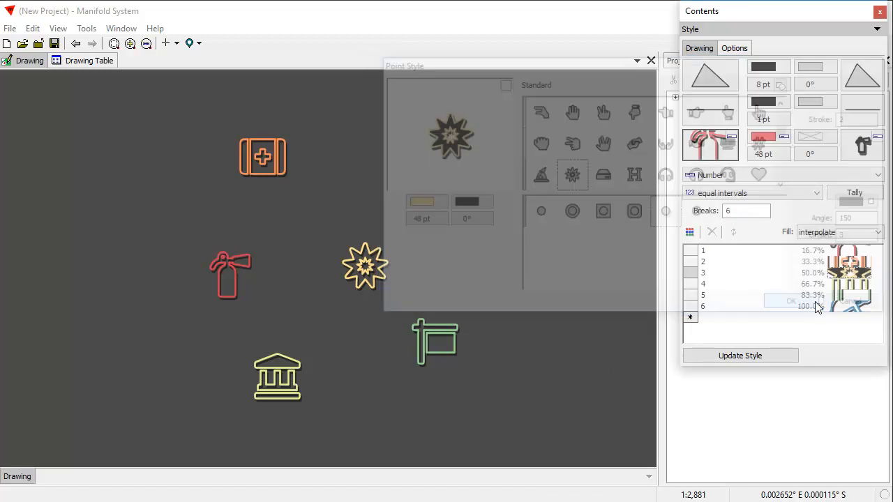
{"action": "left_click", "coordinate": [760, 358]}
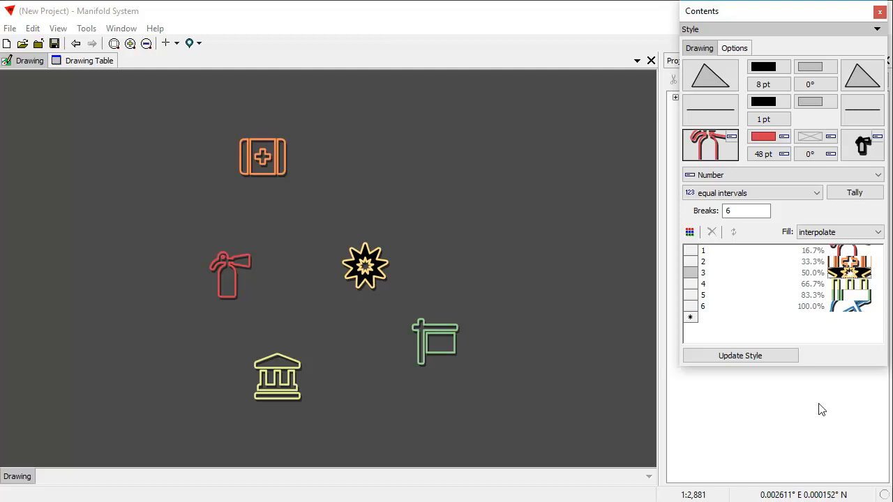
- Try a 30° rotation on all the points, and set the rotation back to 0°
{"action": "left_click", "coordinate": [812, 154]}
{"action": "left_click", "coordinate": [812, 154]}
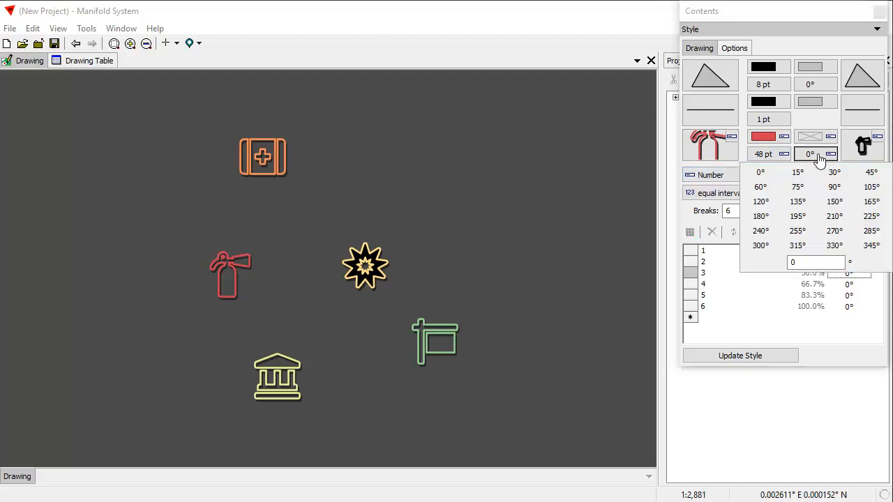
{"action": "left_click", "coordinate": [835, 172]}
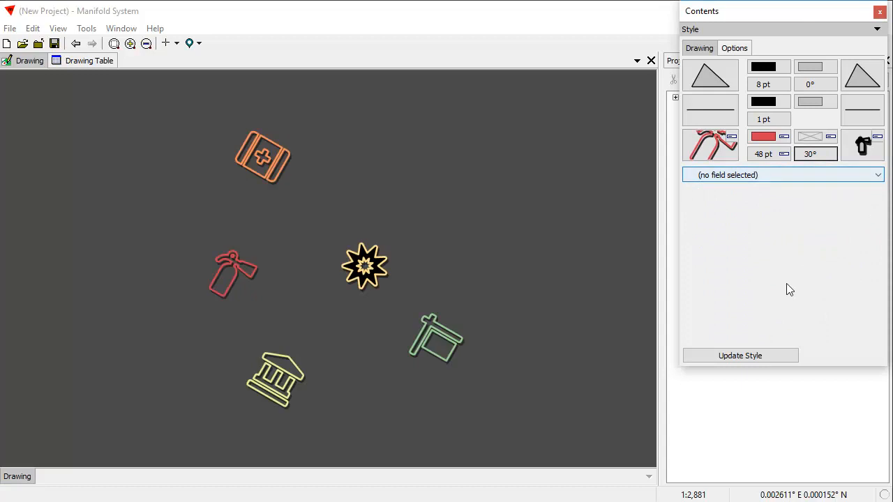
{"action": "left_click", "coordinate": [813, 154]}
{"action": "left_click", "coordinate": [763, 175]}
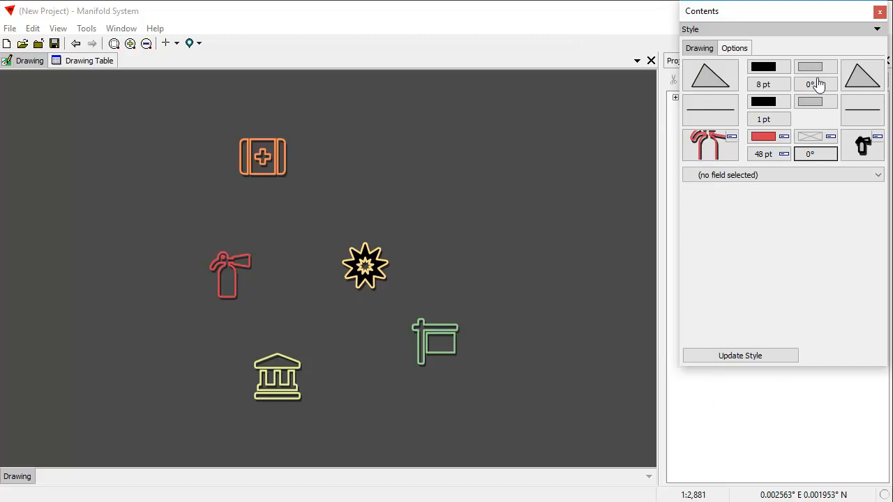
- Create a triangular area above and to the right of the starburst point, and return to the drawing's style settings
{"action": "left_click", "coordinate": [174, 44]}
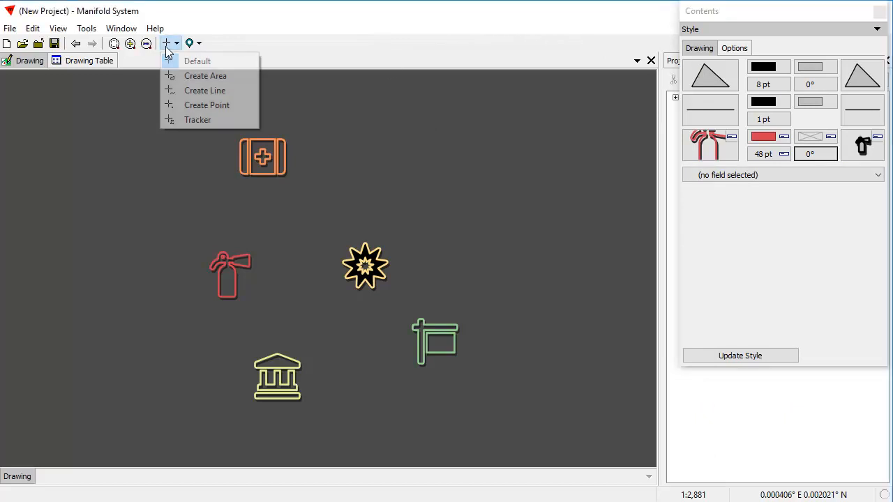
{"action": "left_click", "coordinate": [191, 76]}
{"action": "left_click", "coordinate": [386, 132]}
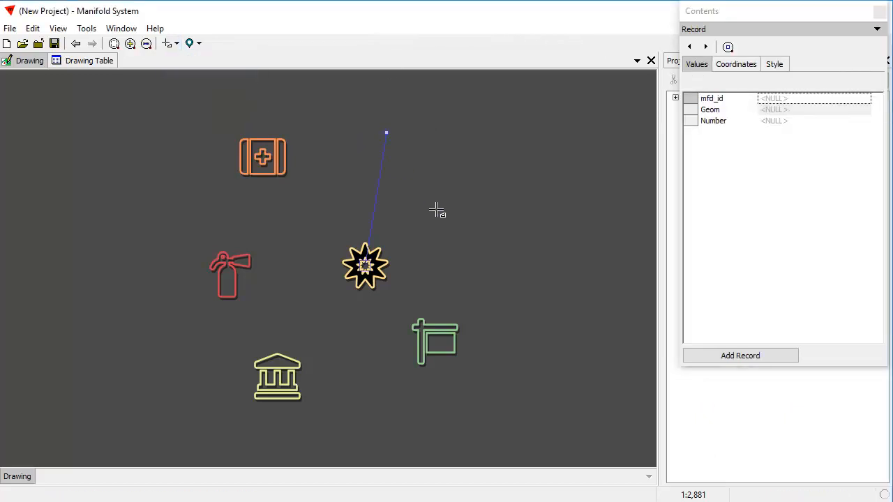
{"action": "left_click", "coordinate": [469, 218]}
{"action": "left_click", "coordinate": [517, 120]}
{"action": "right_click", "coordinate": [517, 120]}
{"action": "left_click", "coordinate": [578, 144]}
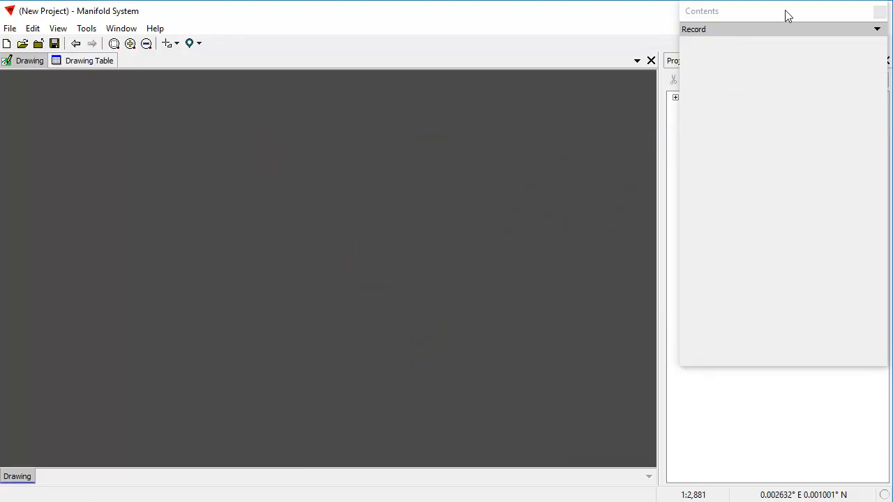
{"action": "left_click", "coordinate": [699, 29]}
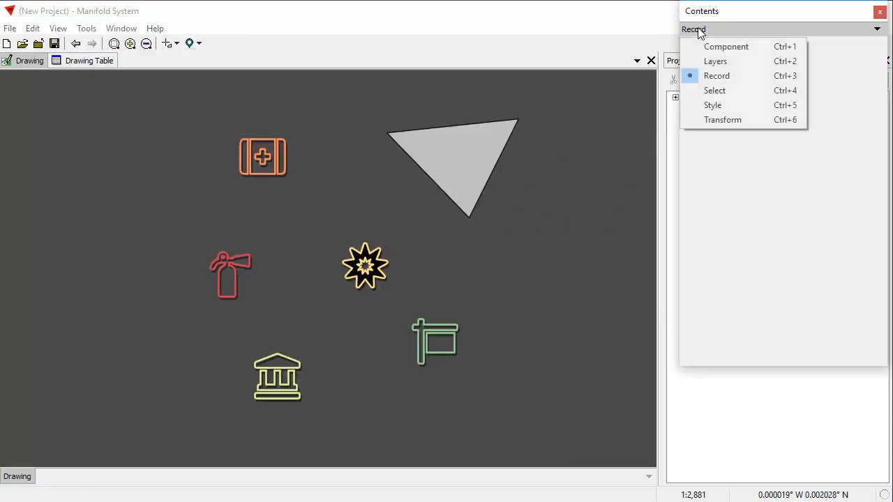
{"action": "left_click", "coordinate": [738, 106]}
- Set the areas' fill color to light orange and their fill pattern to Checkerboard
{"action": "left_click", "coordinate": [812, 68]}
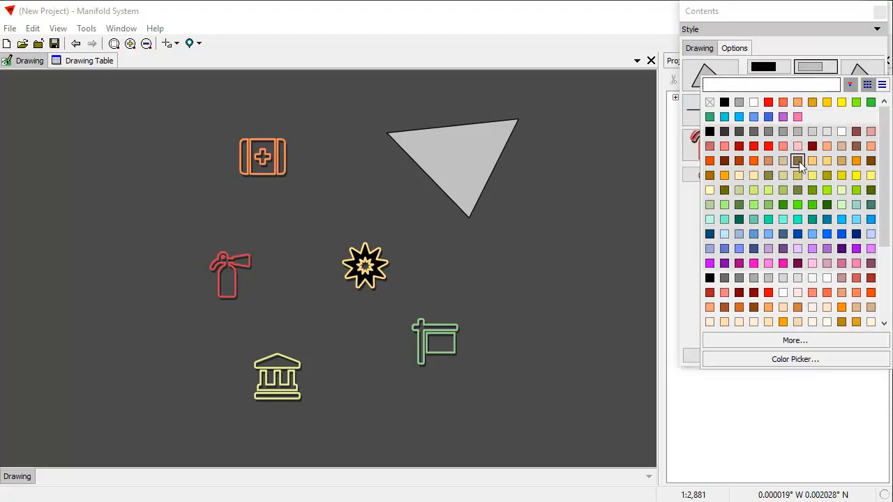
{"action": "left_click", "coordinate": [814, 160]}
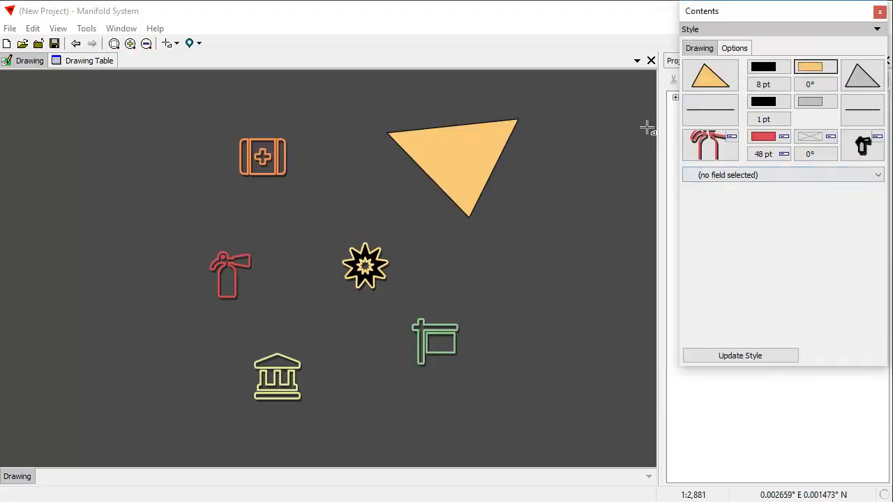
{"action": "left_click", "coordinate": [857, 79]}
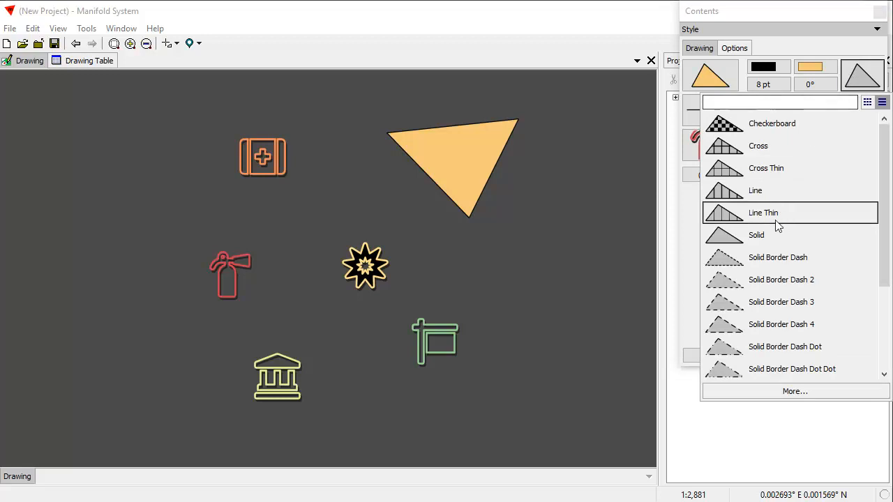
{"action": "left_click", "coordinate": [759, 126]}
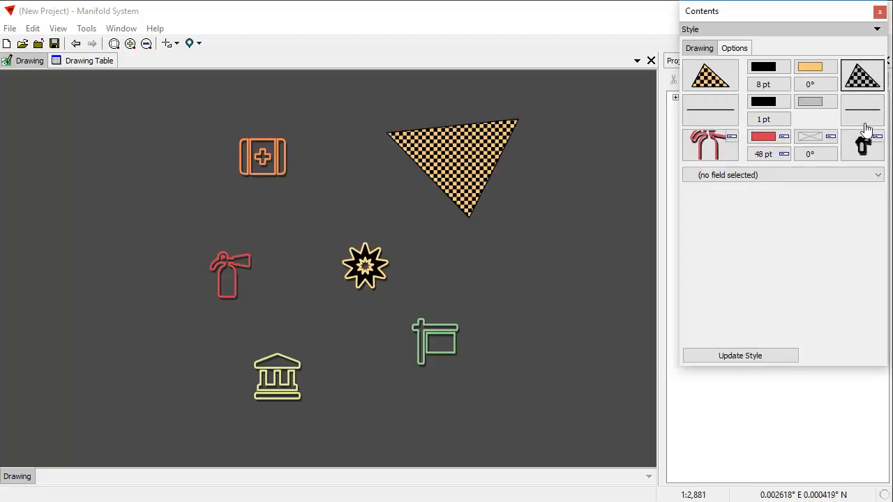
- Apply the ready-made Dashed Black Outline style to the areas
{"action": "left_click", "coordinate": [699, 81]}
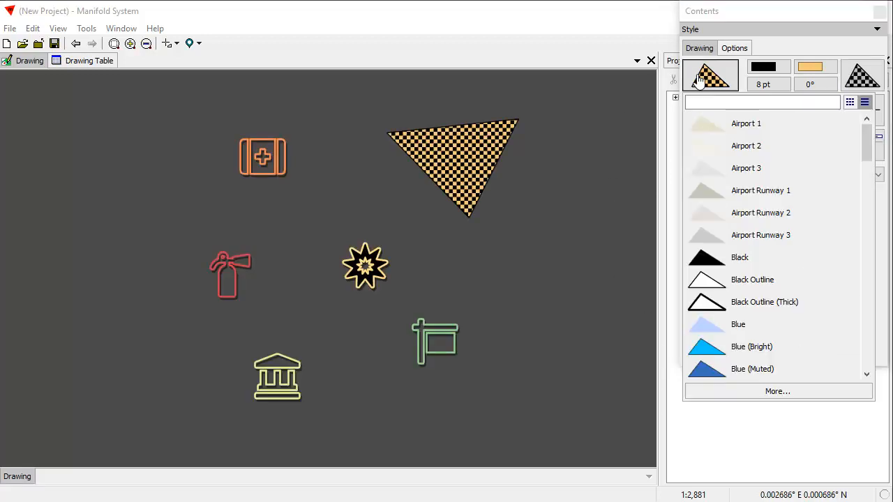
{"action": "scroll", "coordinate": [754, 207], "scroll_direction": "down", "scroll_amount": 4}
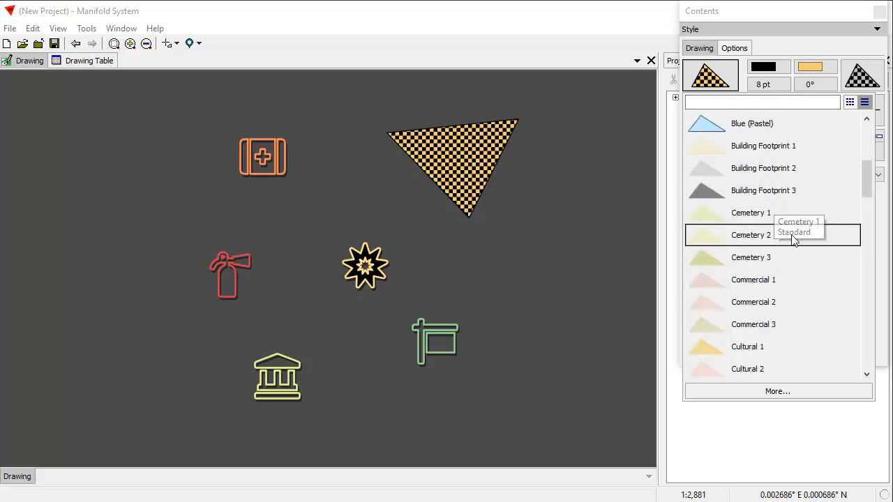
{"action": "scroll", "coordinate": [742, 140], "scroll_direction": "down", "scroll_amount": 1}
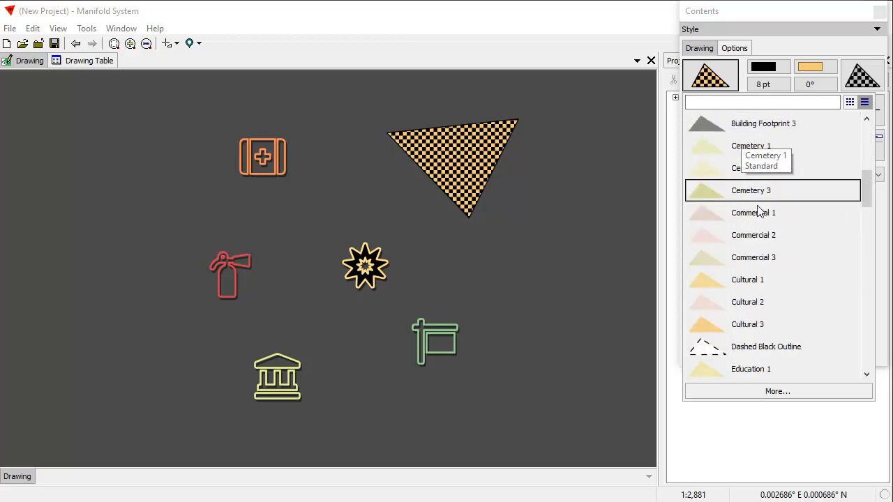
{"action": "left_click", "coordinate": [712, 352]}
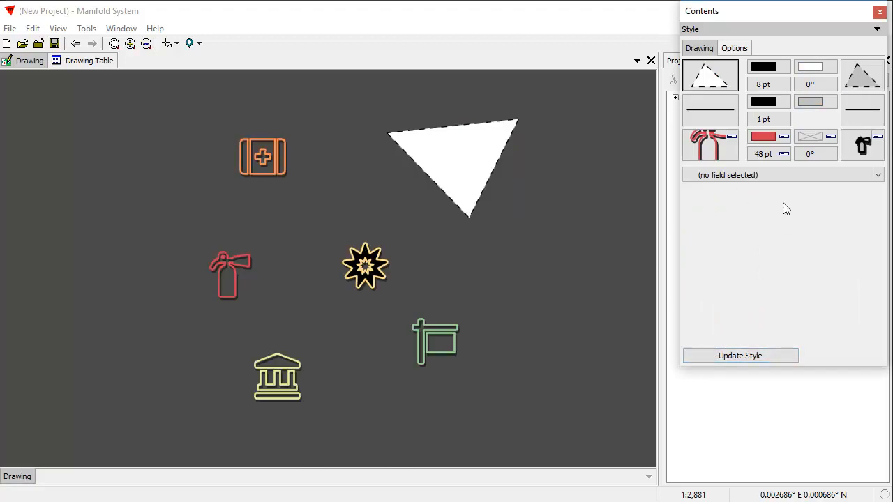
- Switch the areas to the ready-made Blue (Bright) style
{"action": "left_click", "coordinate": [701, 80]}
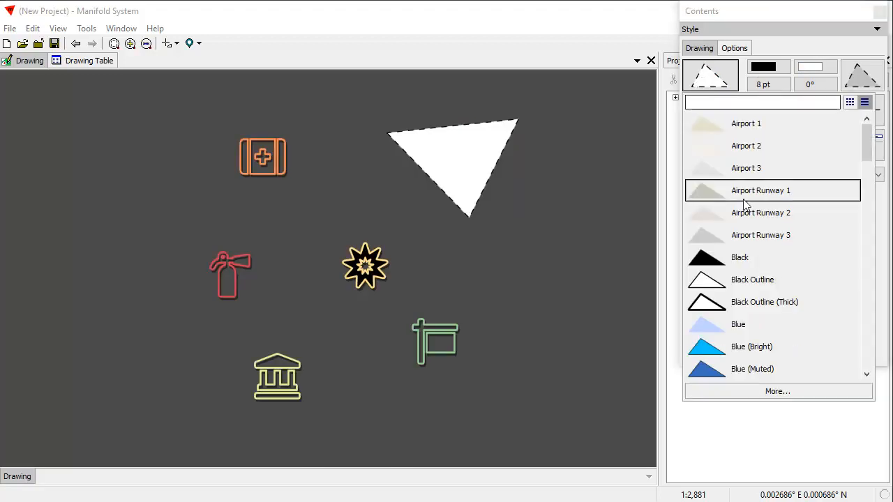
{"action": "scroll", "coordinate": [737, 167], "scroll_direction": "down", "scroll_amount": 1}
{"action": "left_click", "coordinate": [723, 296]}
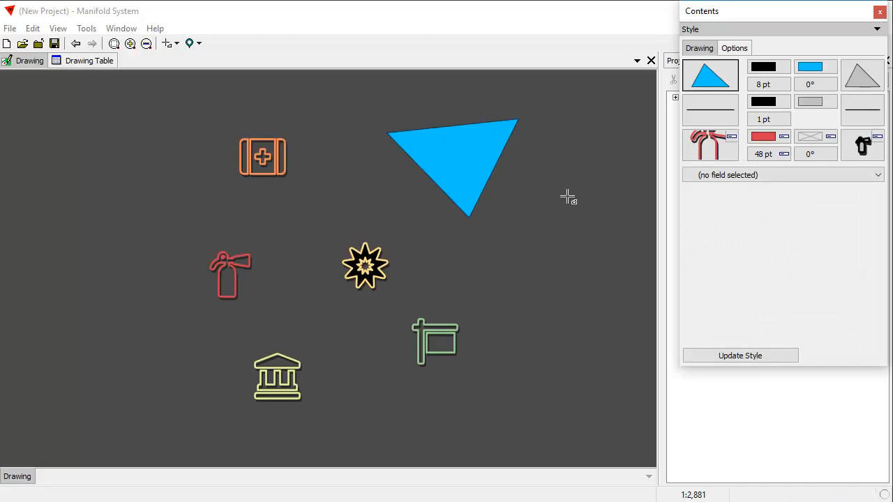
- Browse the ready-made area styles and change the areas back to Dashed Black Outline
{"action": "left_click", "coordinate": [708, 75]}
{"action": "scroll", "coordinate": [747, 235], "scroll_direction": "down", "scroll_amount": 10}
{"action": "scroll", "coordinate": [753, 377], "scroll_direction": "down", "scroll_amount": 3}
{"action": "scroll", "coordinate": [790, 309], "scroll_direction": "down", "scroll_amount": 3}
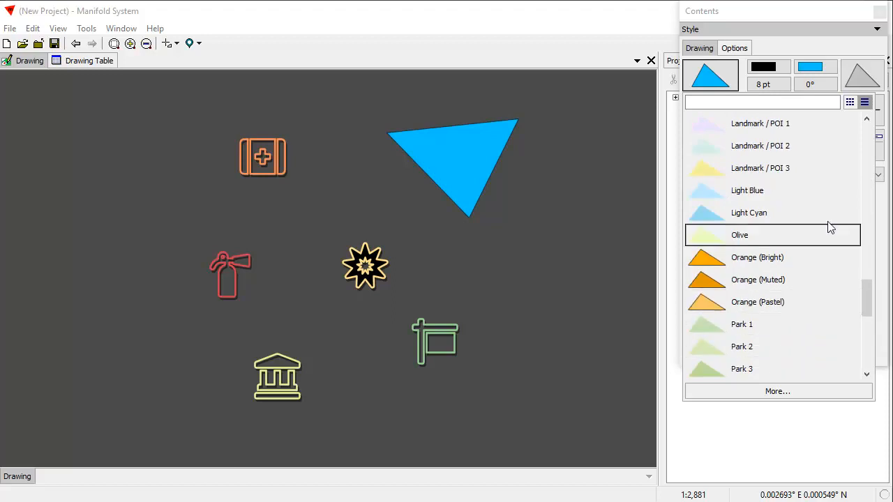
{"action": "scroll", "coordinate": [771, 265], "scroll_direction": "down", "scroll_amount": 3}
{"action": "scroll", "coordinate": [775, 269], "scroll_direction": "up", "scroll_amount": 10}
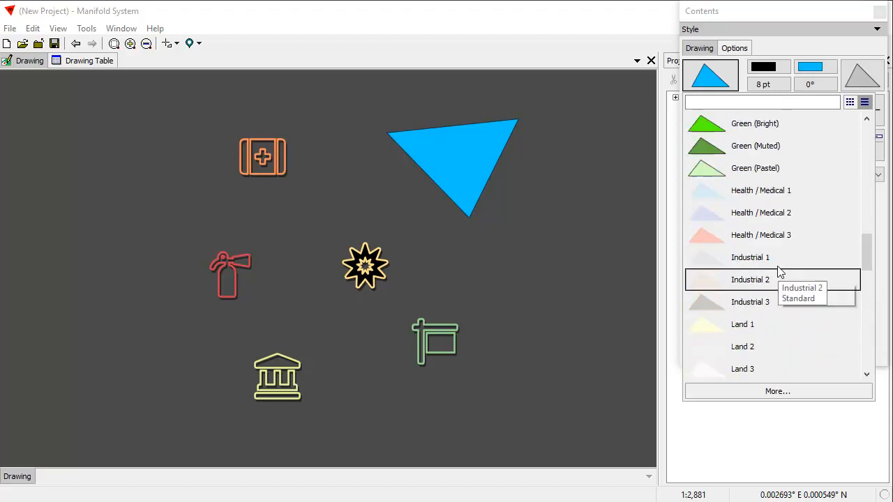
{"action": "scroll", "coordinate": [781, 273], "scroll_direction": "down", "scroll_amount": 3}
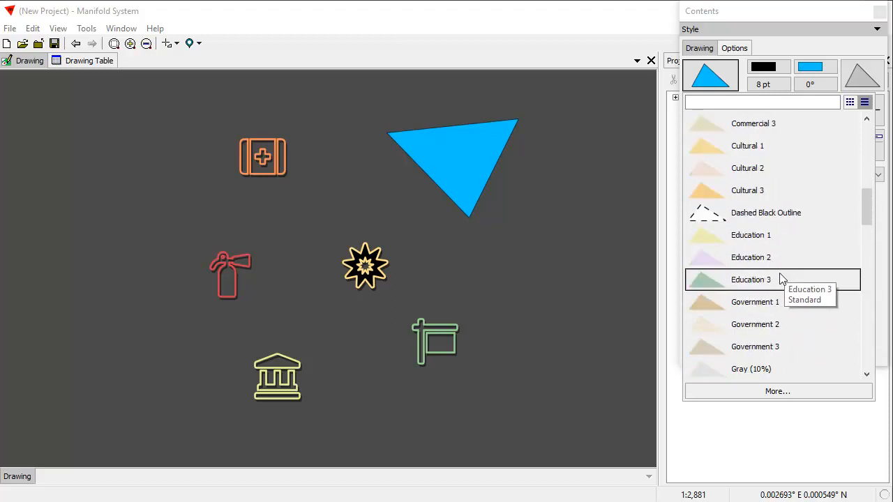
{"action": "left_click", "coordinate": [760, 214]}
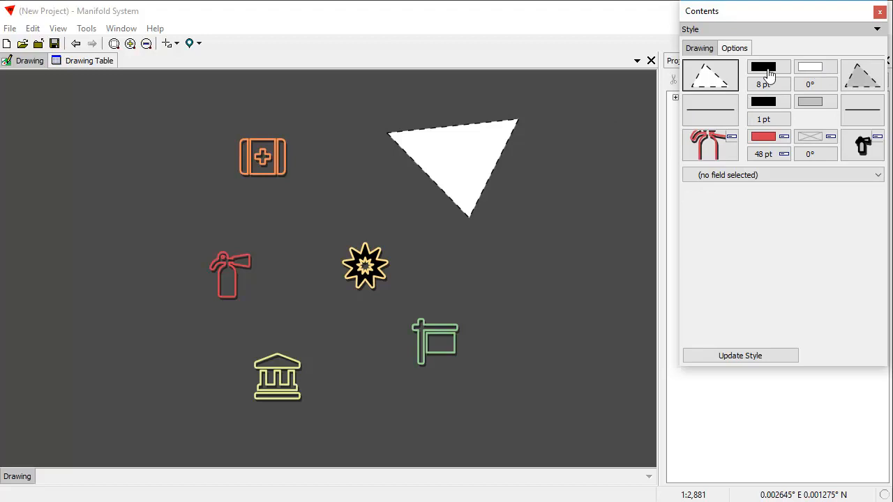
- Change the areas' pattern to Line Thin and rotate it to 45°
{"action": "left_click", "coordinate": [780, 87]}
{"action": "left_click", "coordinate": [862, 76]}
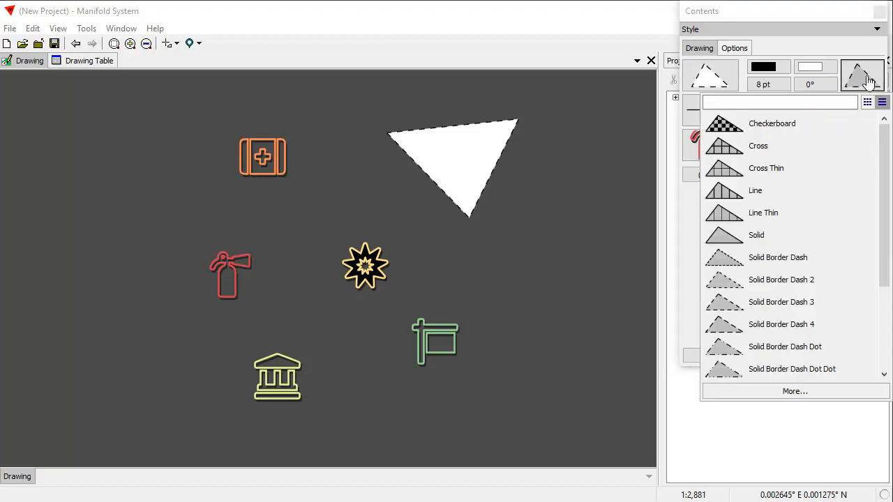
{"action": "left_click", "coordinate": [731, 213]}
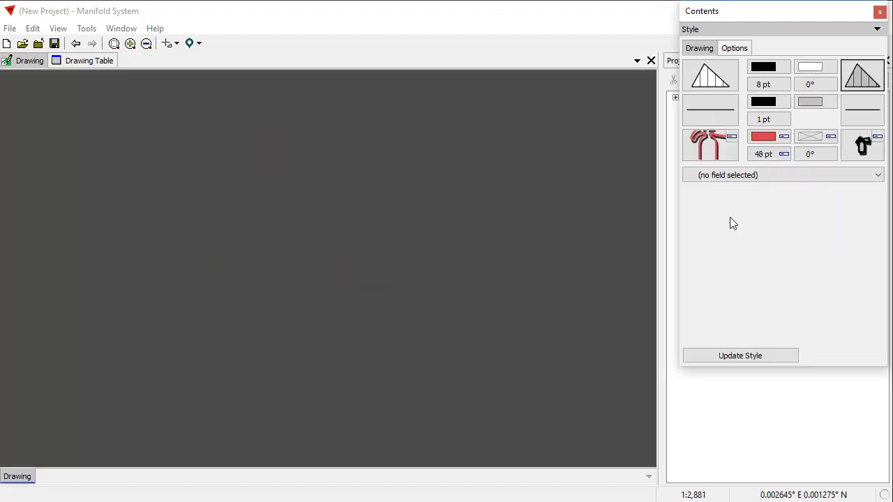
{"action": "left_click", "coordinate": [816, 85]}
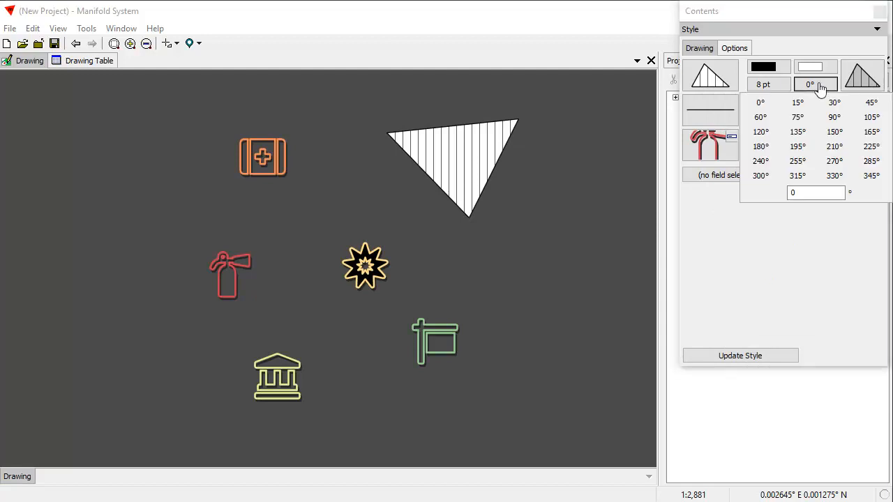
{"action": "left_click", "coordinate": [871, 103]}
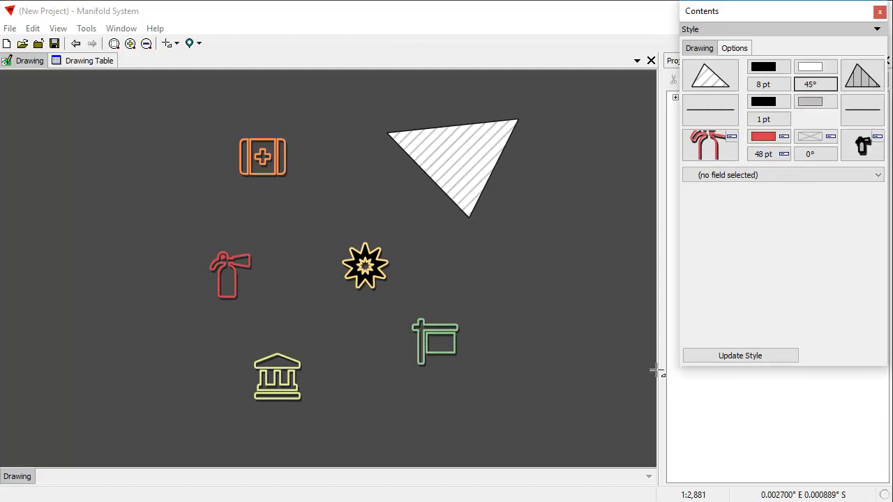